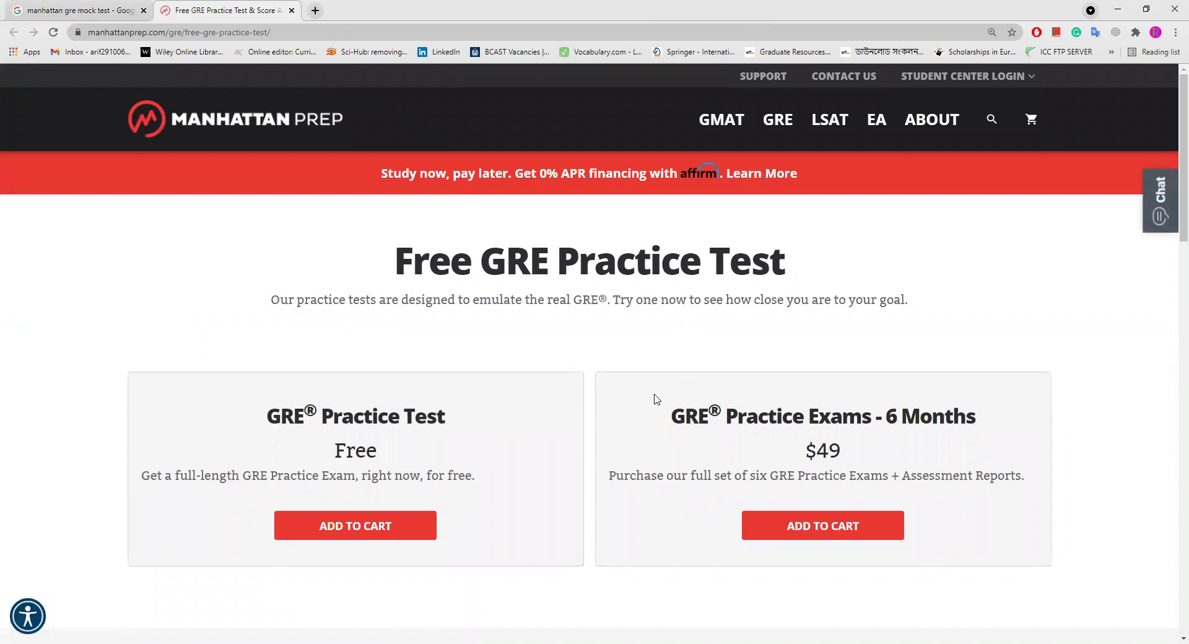
Step: Add the Free GRE Practice Test to the cart at $0.00 and proceed to checkout
scroll(554, 424, down, 3)
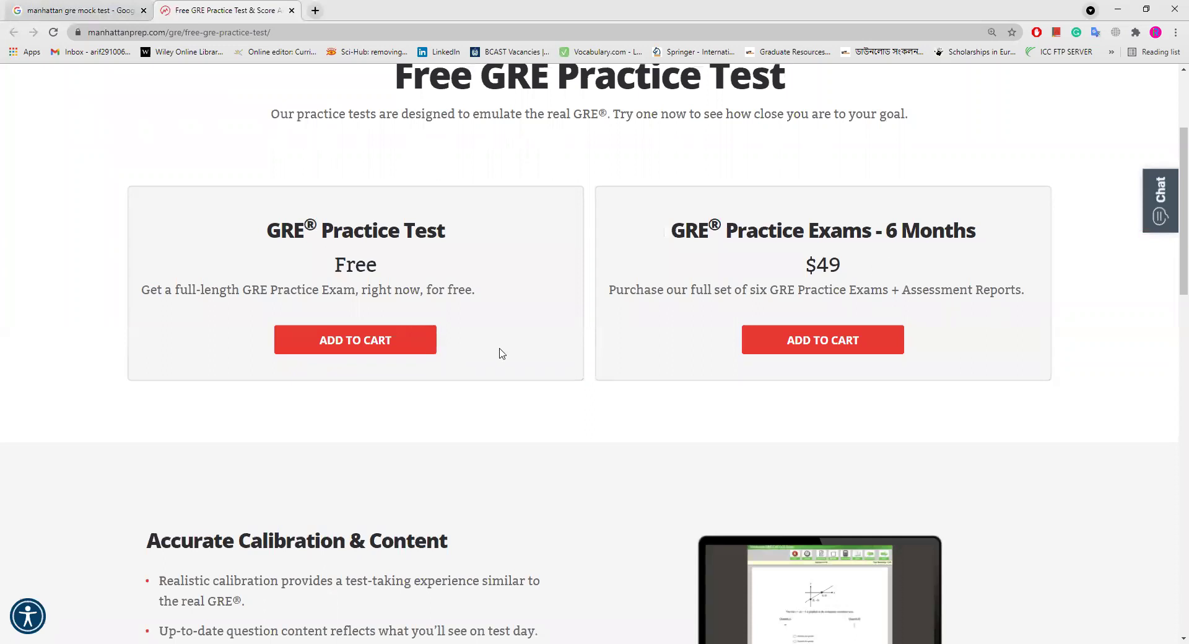
click(358, 344)
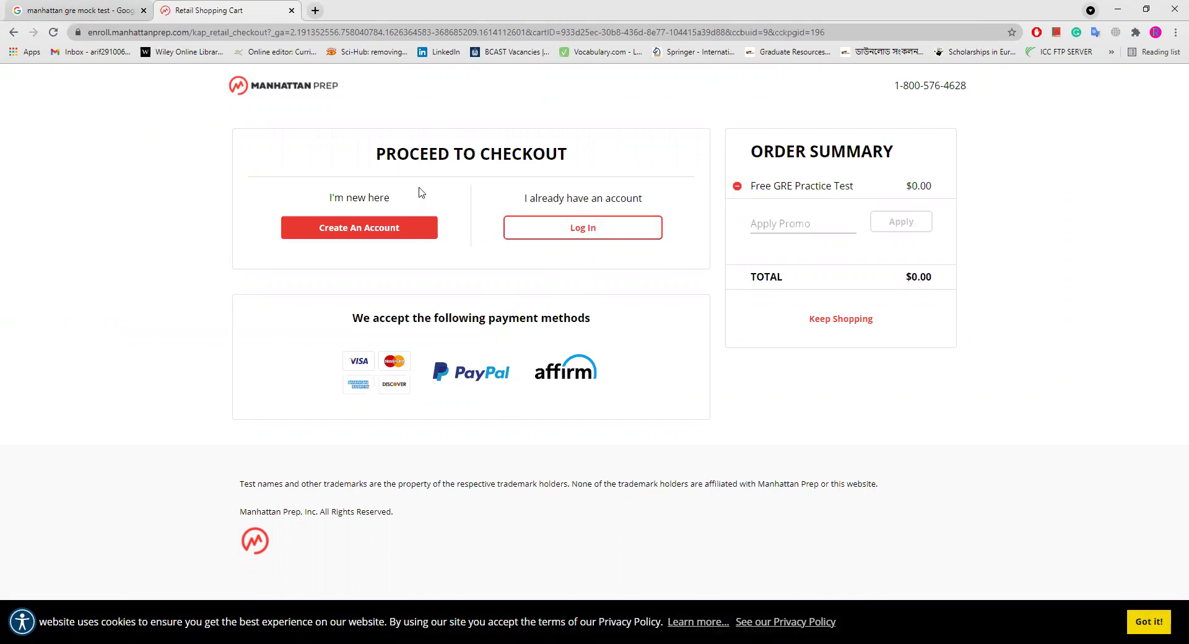
click(371, 229)
Step: Start a new account and autofill name, e-mail, ZIP code 4212 and country Bangladesh from a saved profile
click(372, 228)
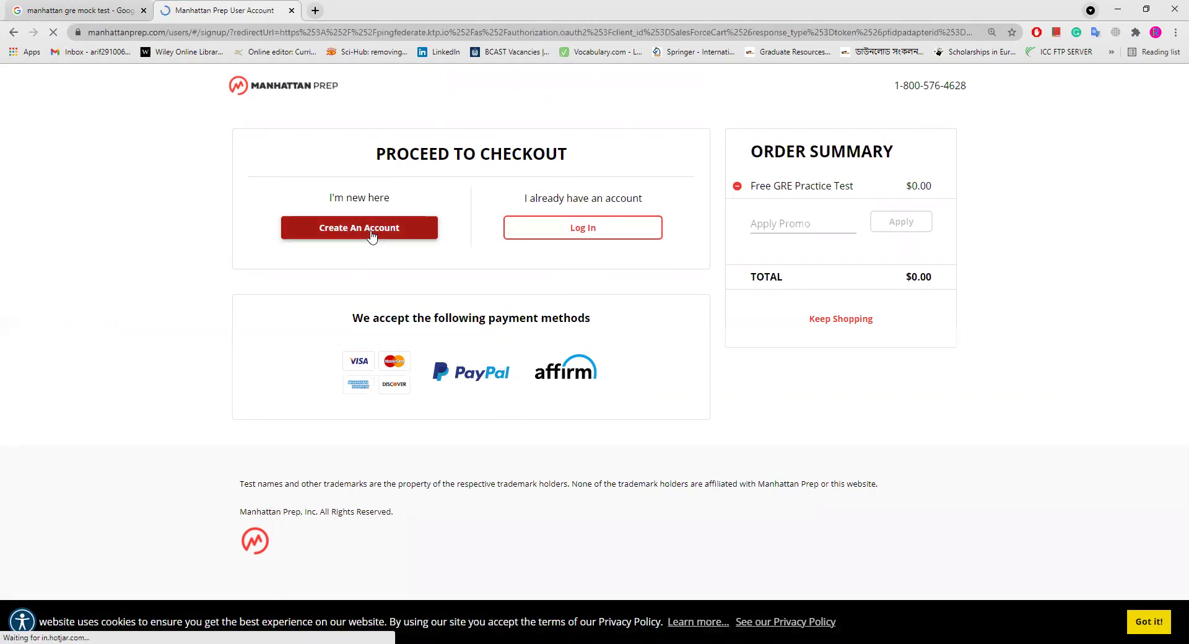
scroll(557, 295, down, 2)
scroll(558, 295, down, 2)
scroll(547, 292, up, 3)
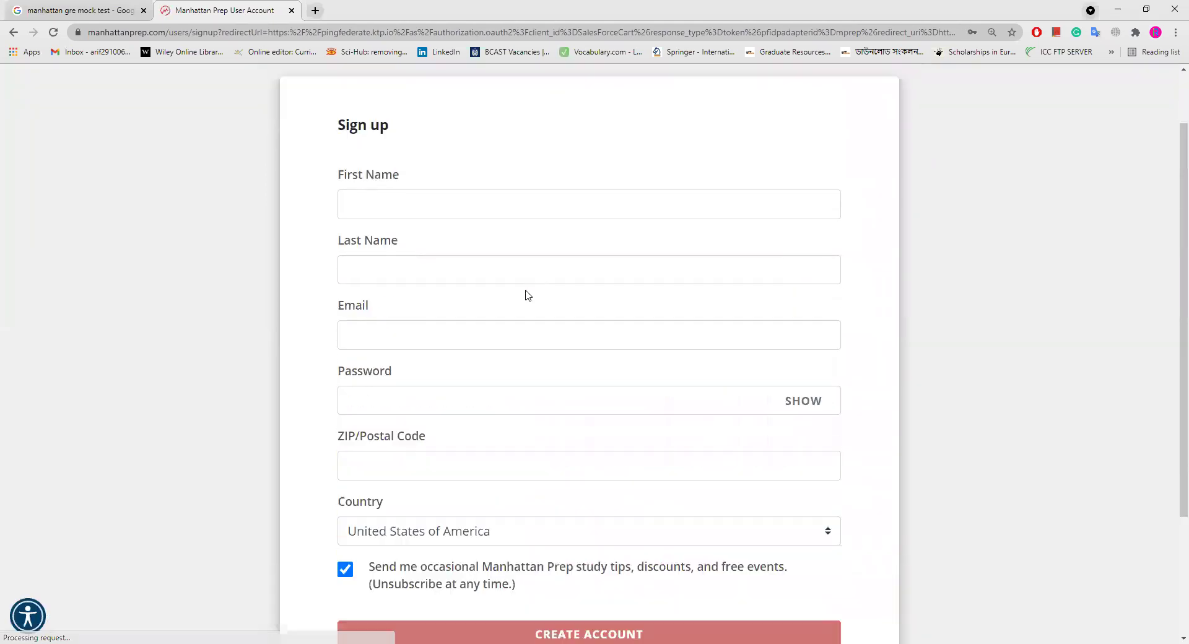
click(409, 222)
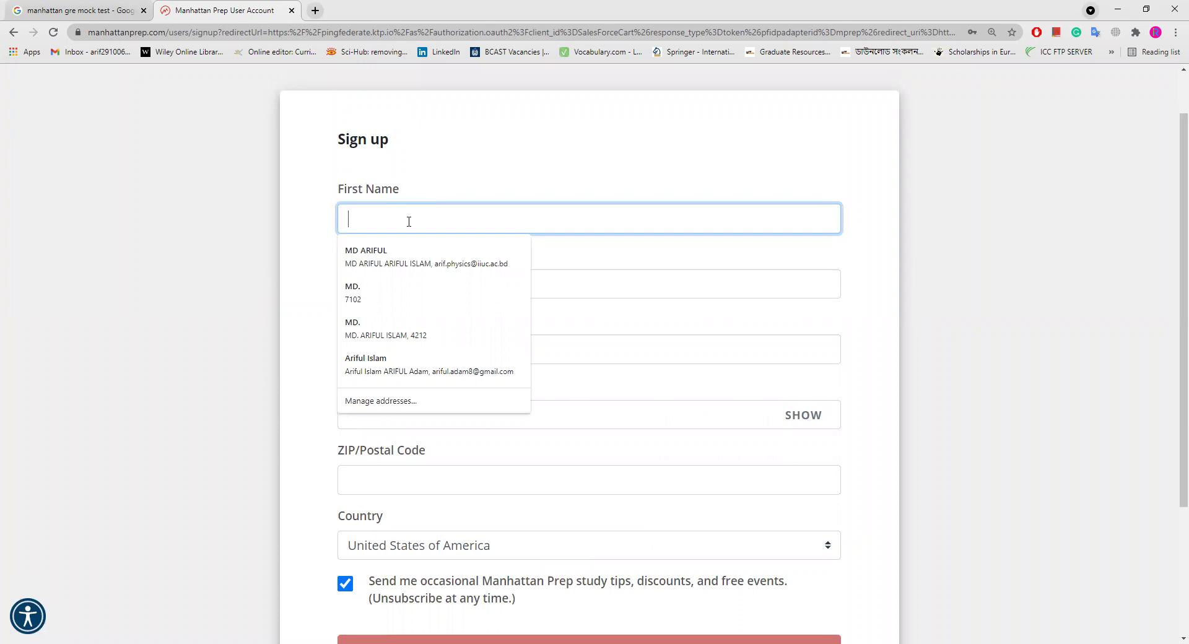
click(417, 263)
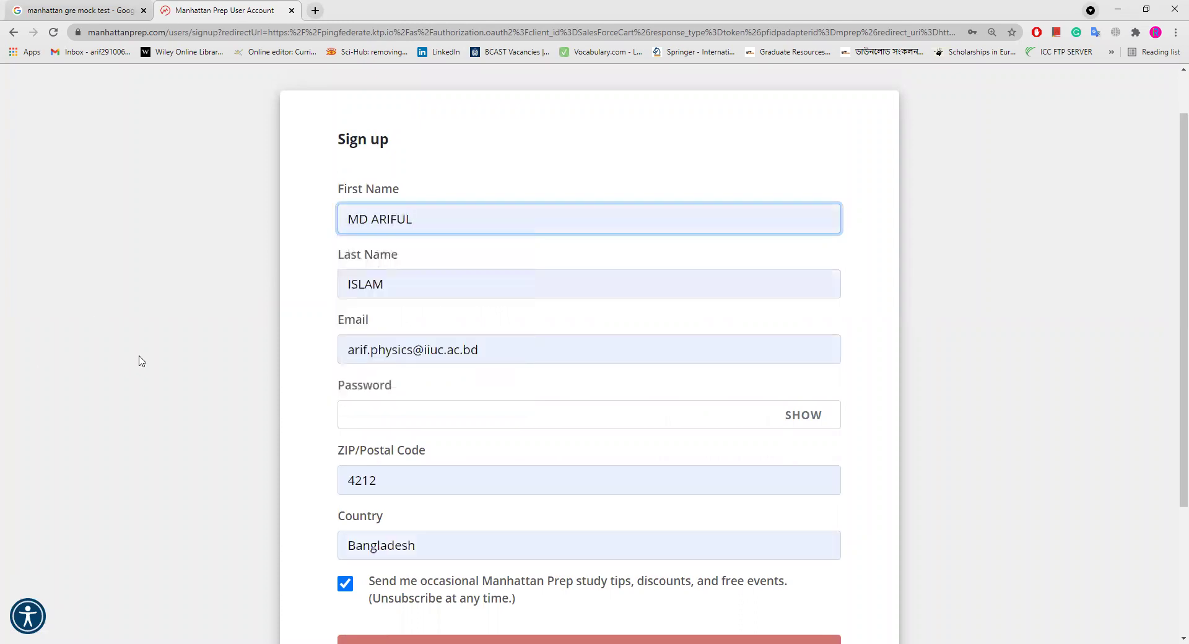
Step: Set the password field to show its characters and put the cursor in it
scroll(411, 414, down, 2)
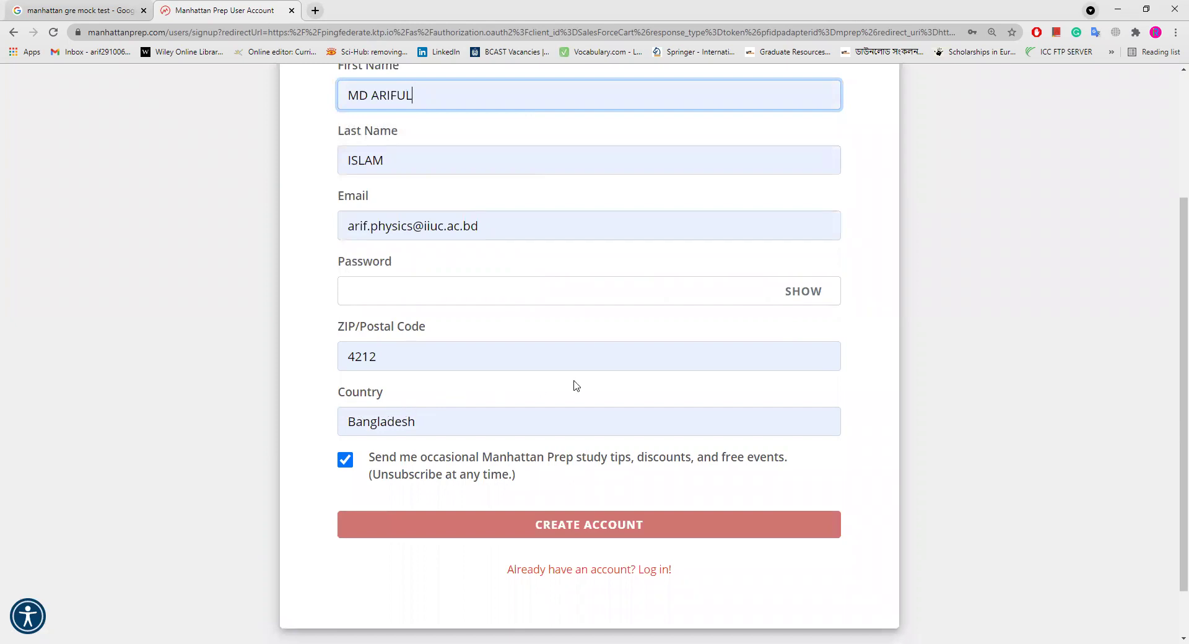
click(804, 292)
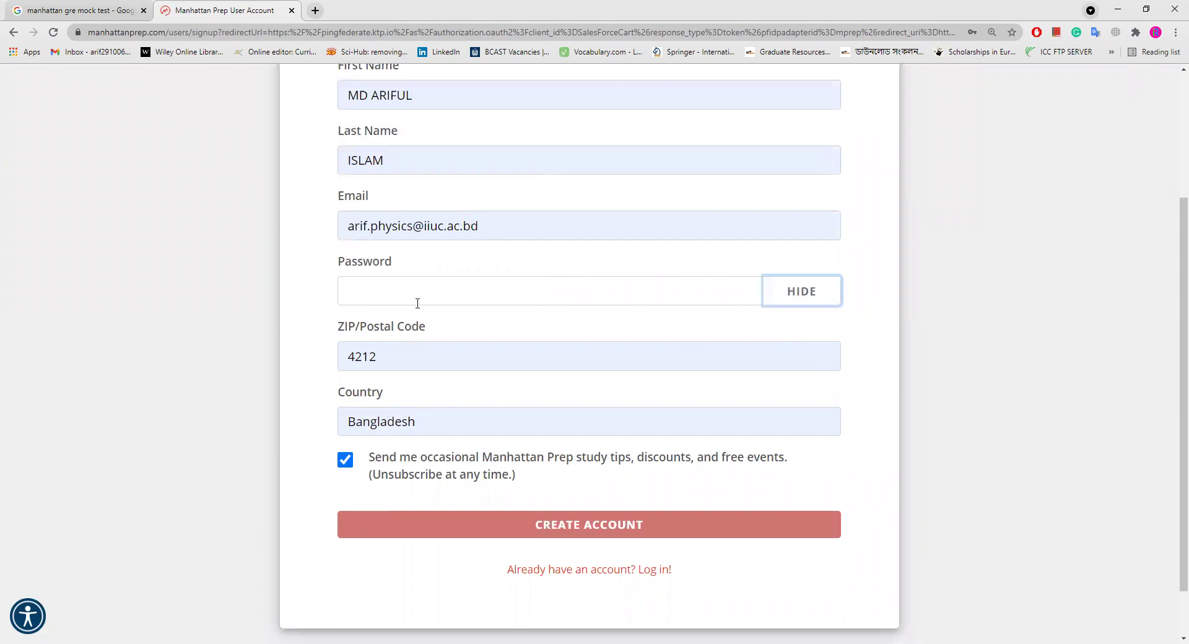
click(416, 282)
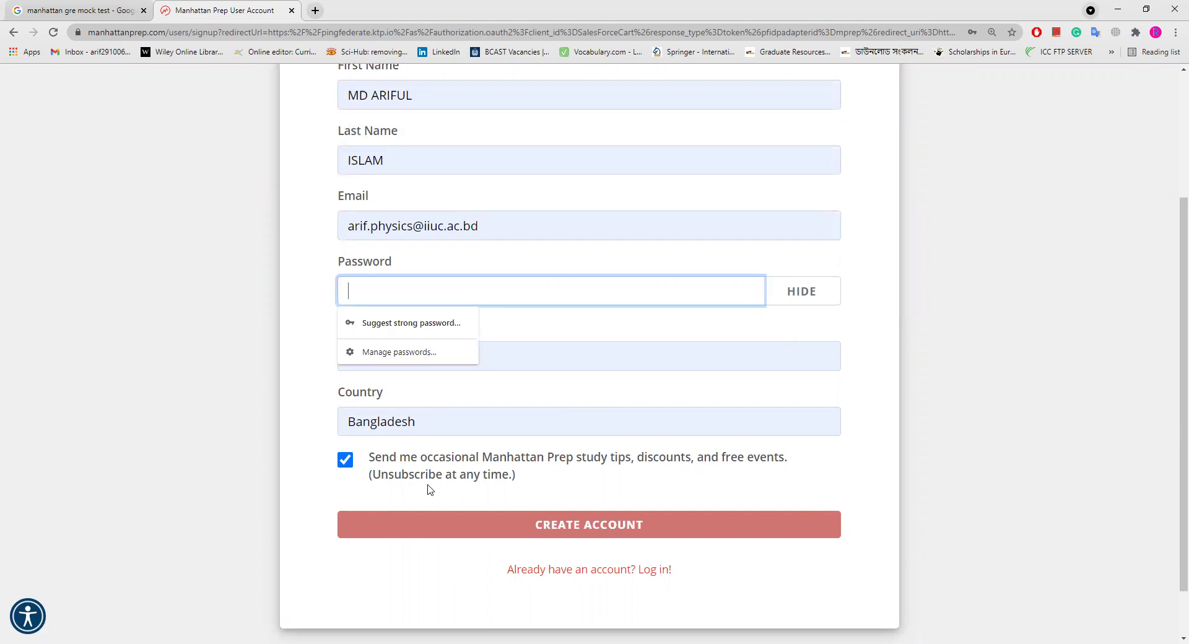
Step: Enter a numbers-only account password, mask it, and review the uppercase/lowercase/numeric requirement warning
text(12345678AB)
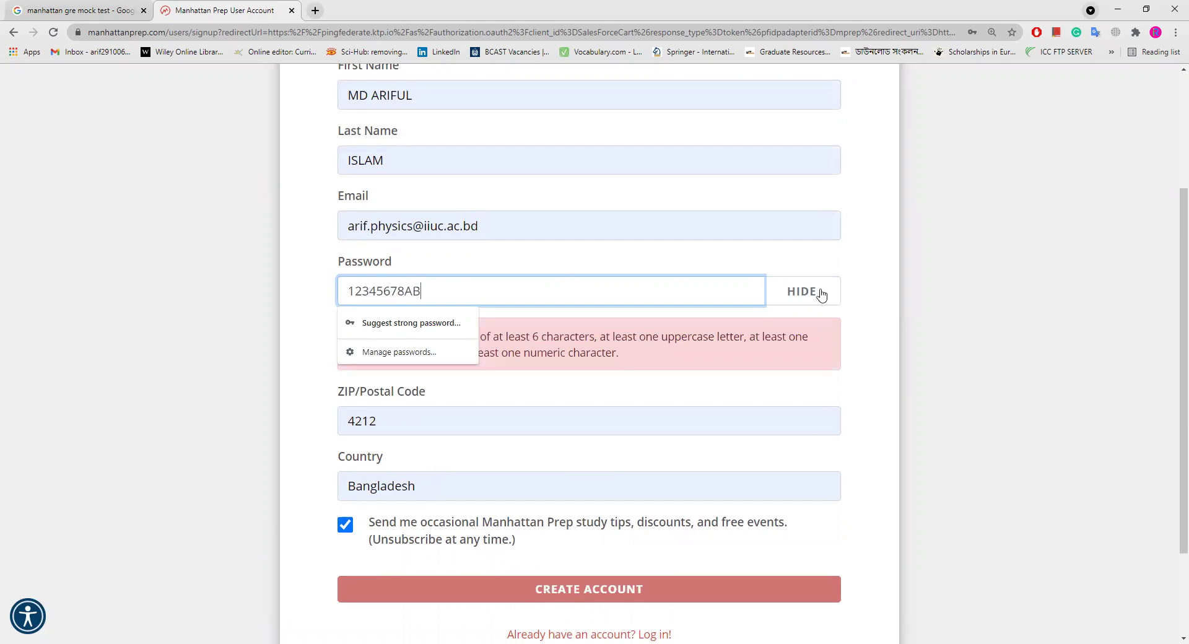
click(805, 296)
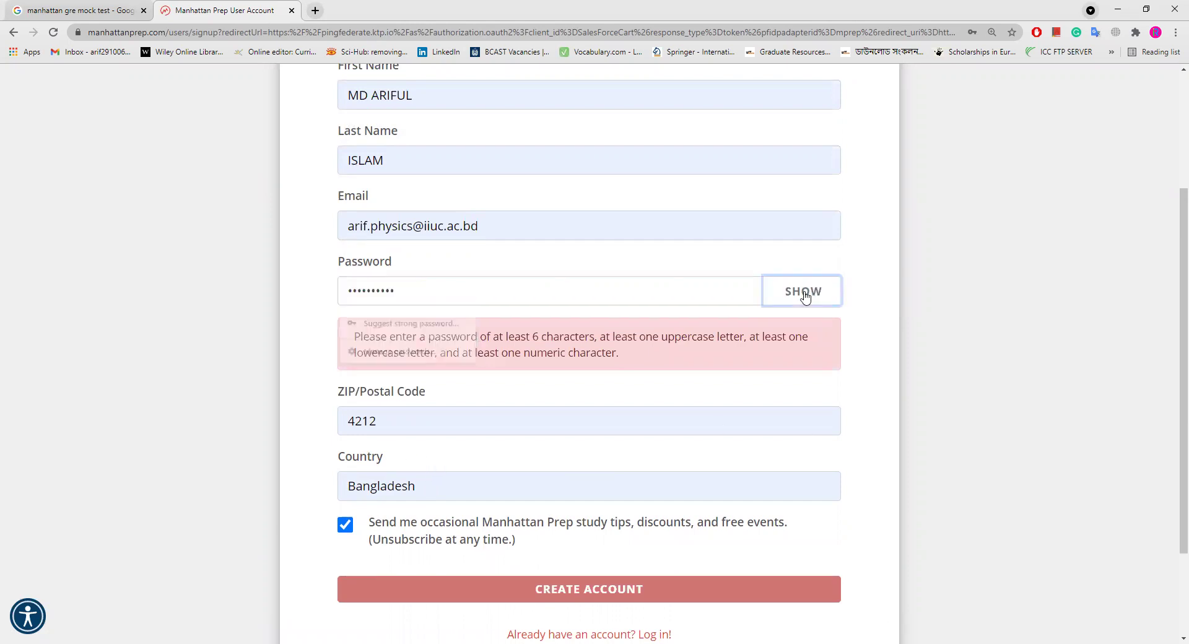
drag(410, 293, 346, 291)
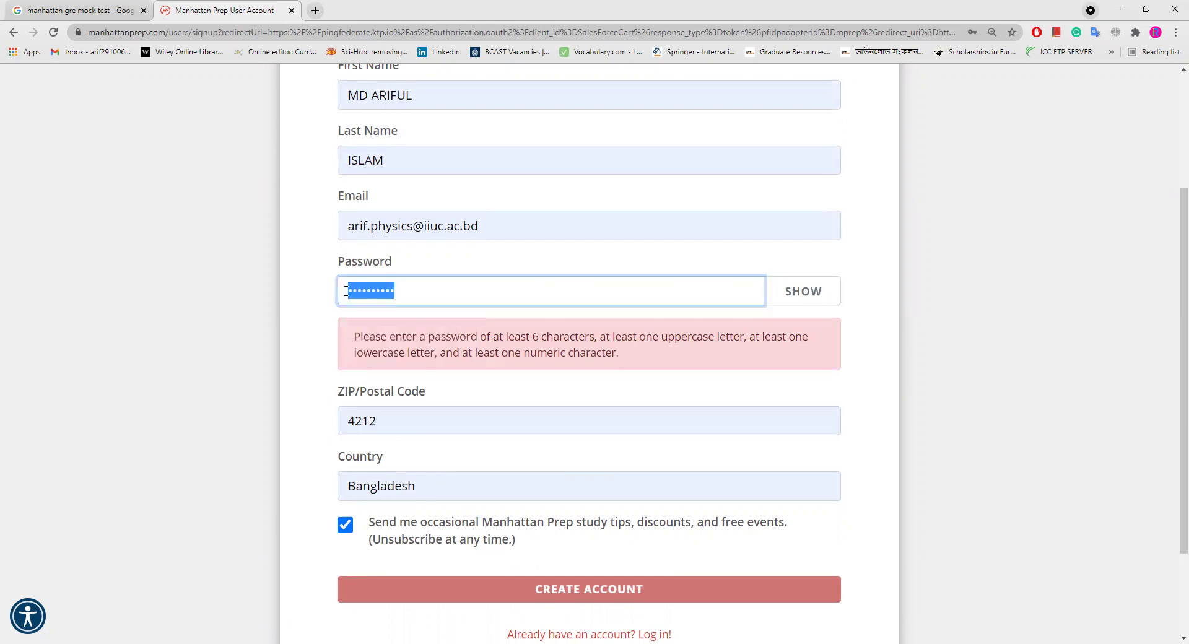
click(876, 365)
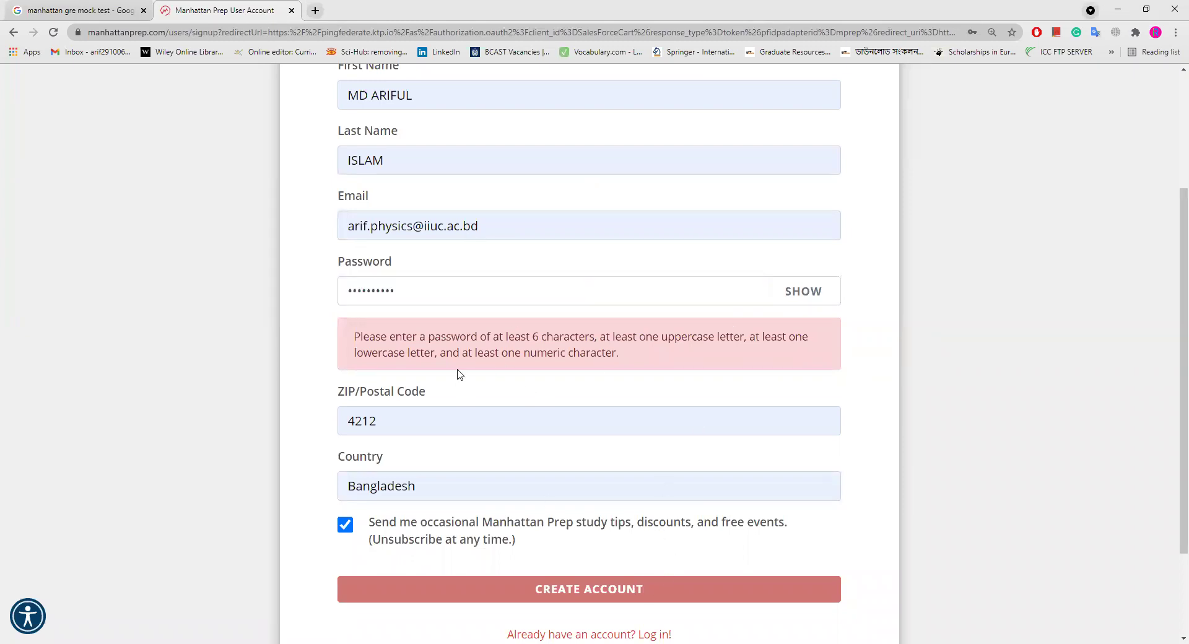
scroll(460, 374, up, 2)
scroll(475, 378, down, 4)
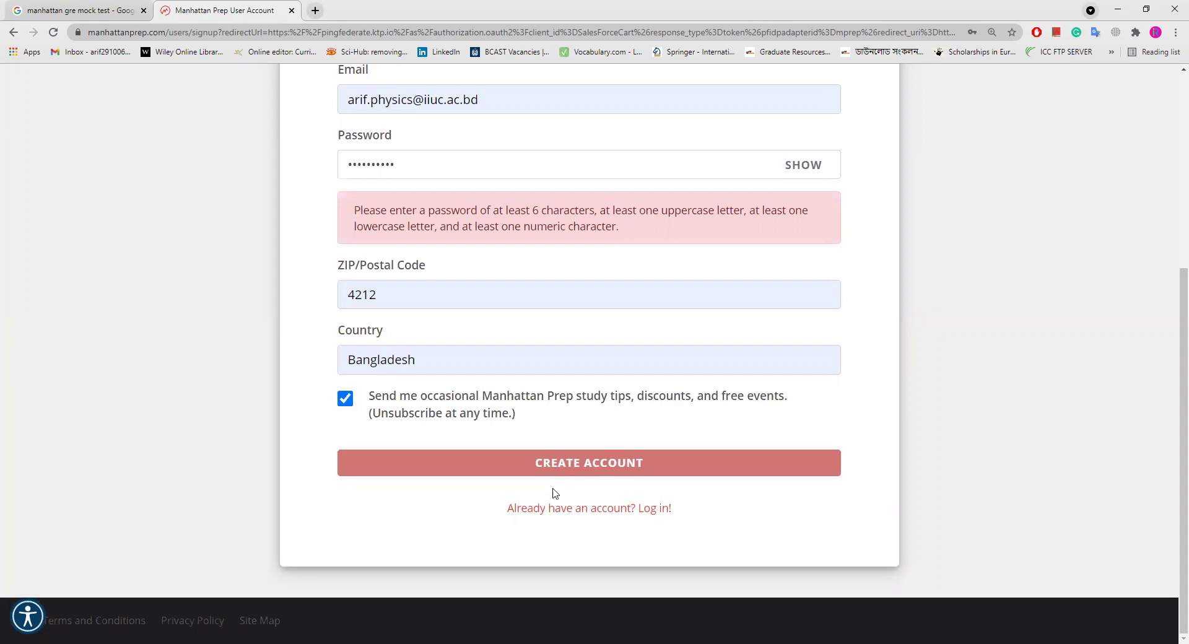
scroll(535, 409, up, 4)
scroll(535, 409, down, 4)
scroll(573, 462, up, 3)
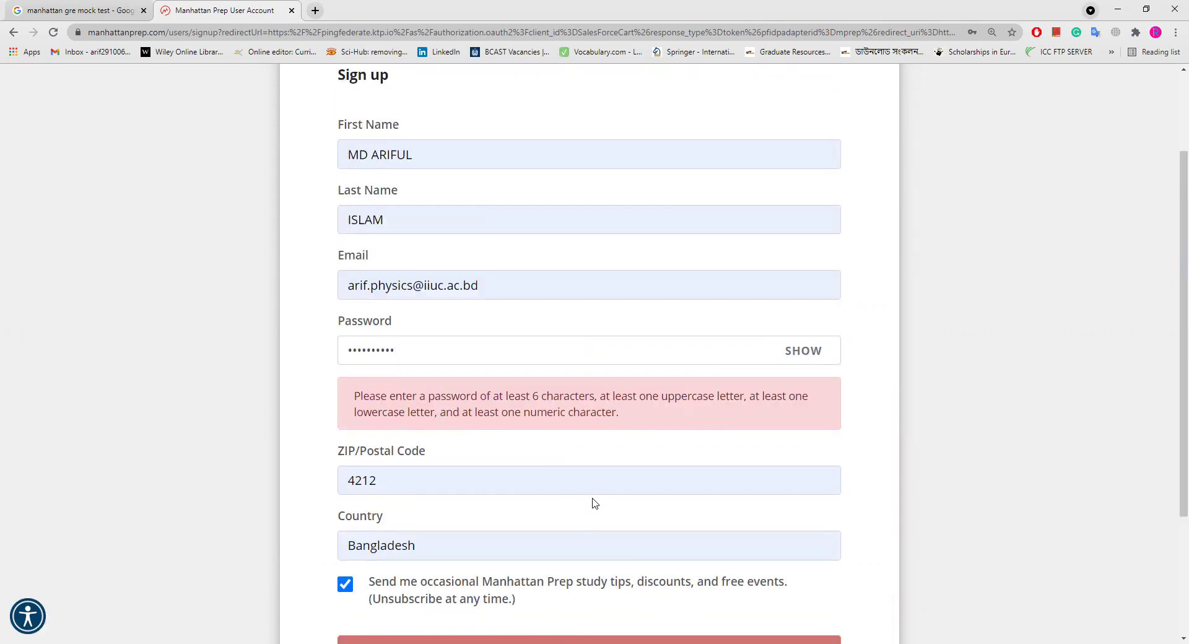
scroll(647, 505, down, 3)
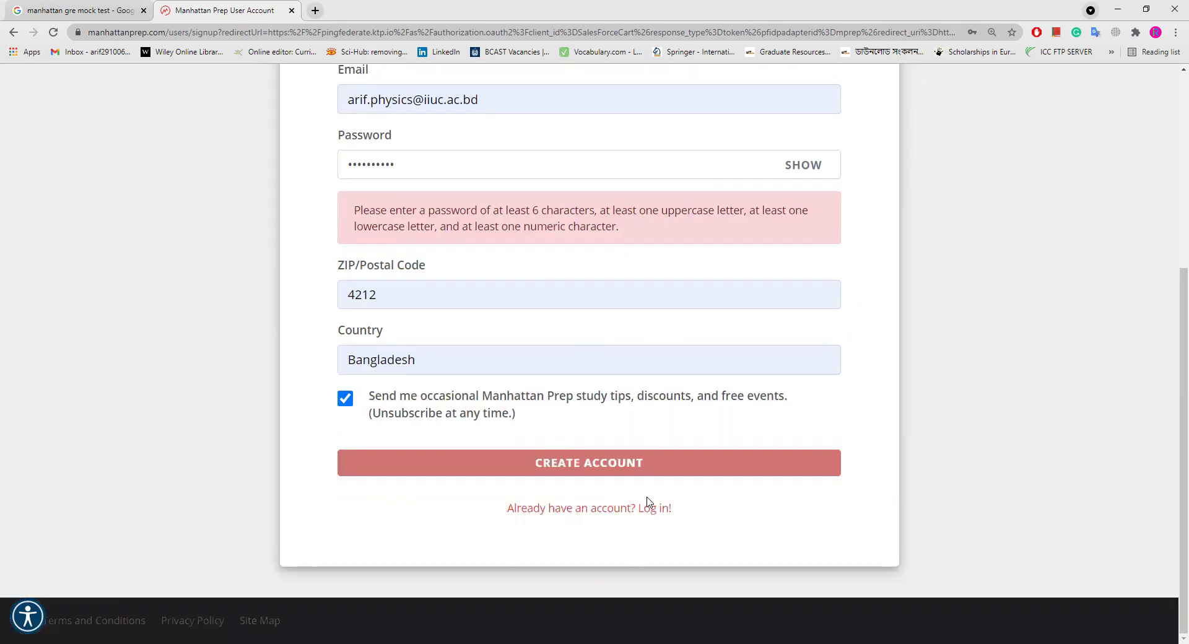
scroll(645, 504, up, 4)
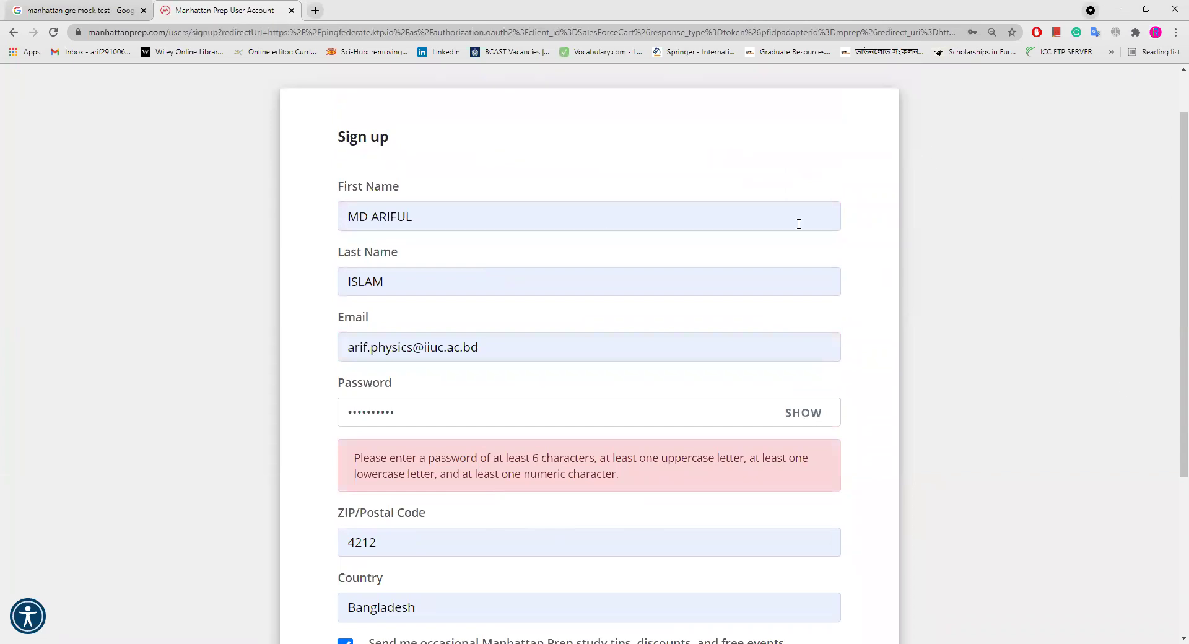
Step: Replace the sign-up e-mail with a different saved address from Chrome autofill
triple_click(497, 351)
key(BackSpace)
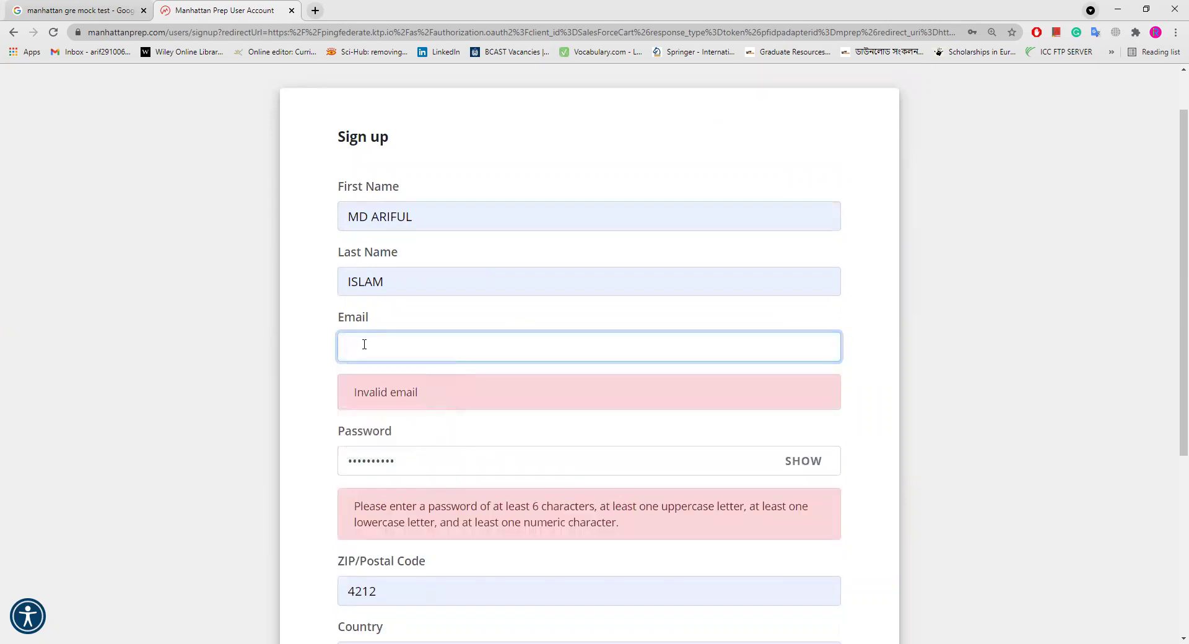
click(365, 345)
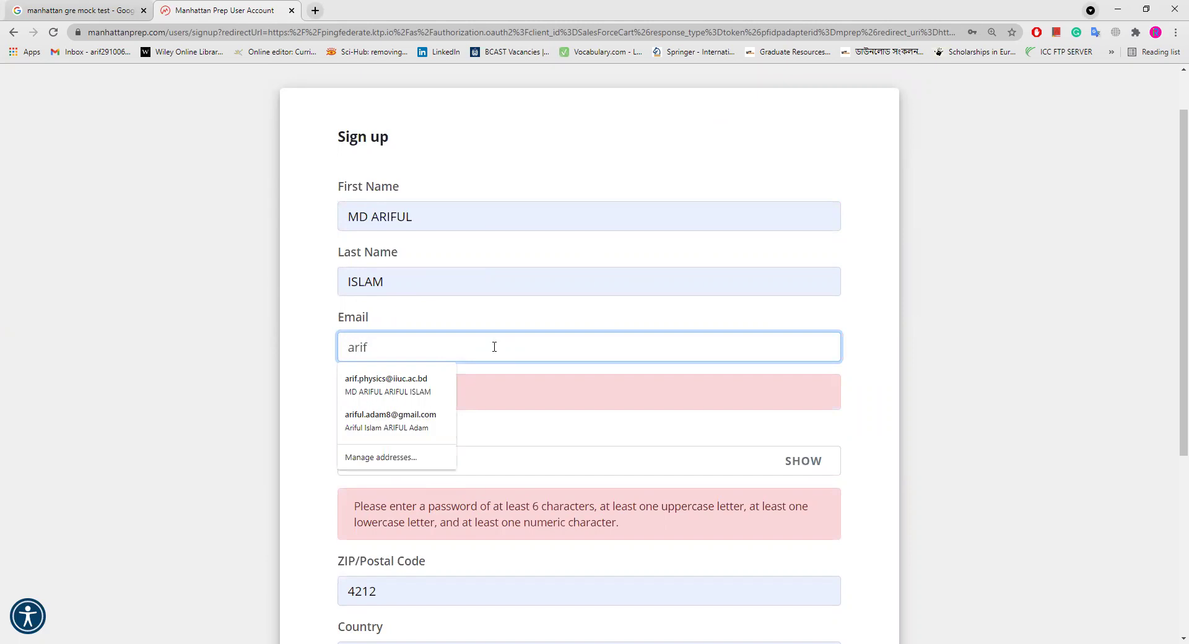
click(412, 420)
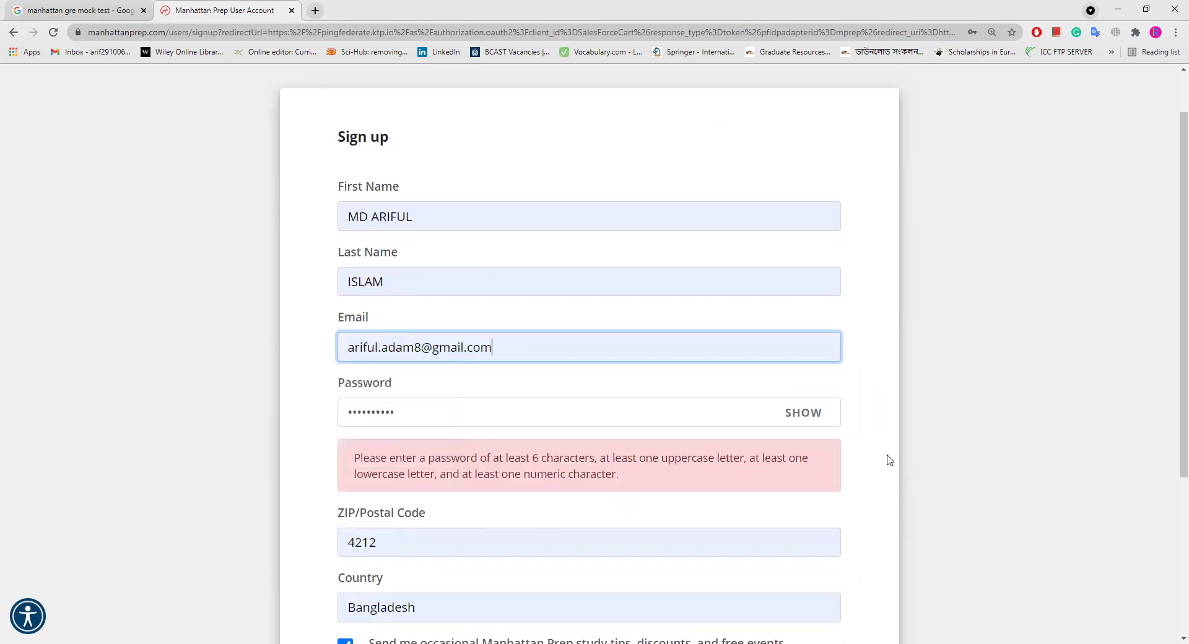
scroll(890, 460, down, 3)
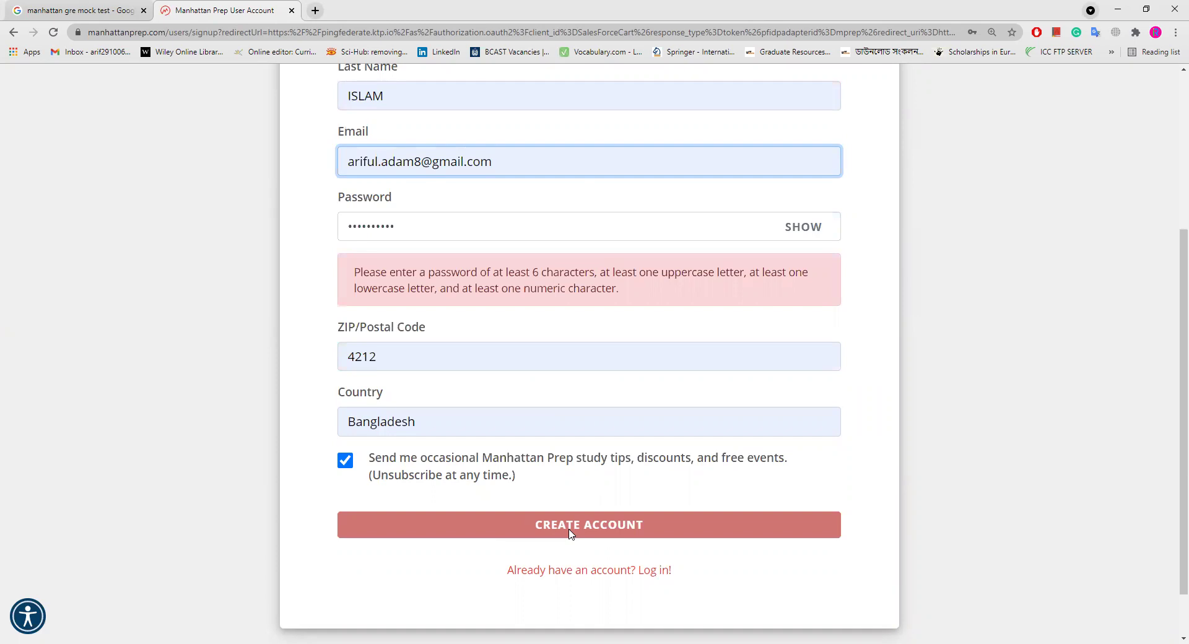
scroll(545, 499, up, 4)
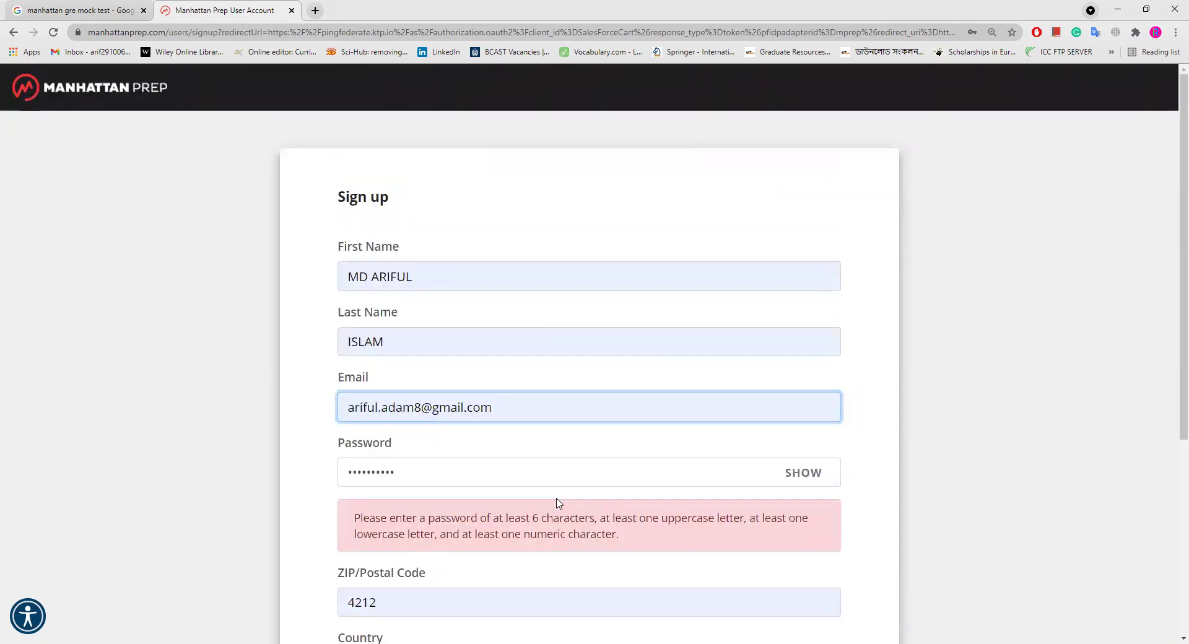
scroll(561, 503, down, 5)
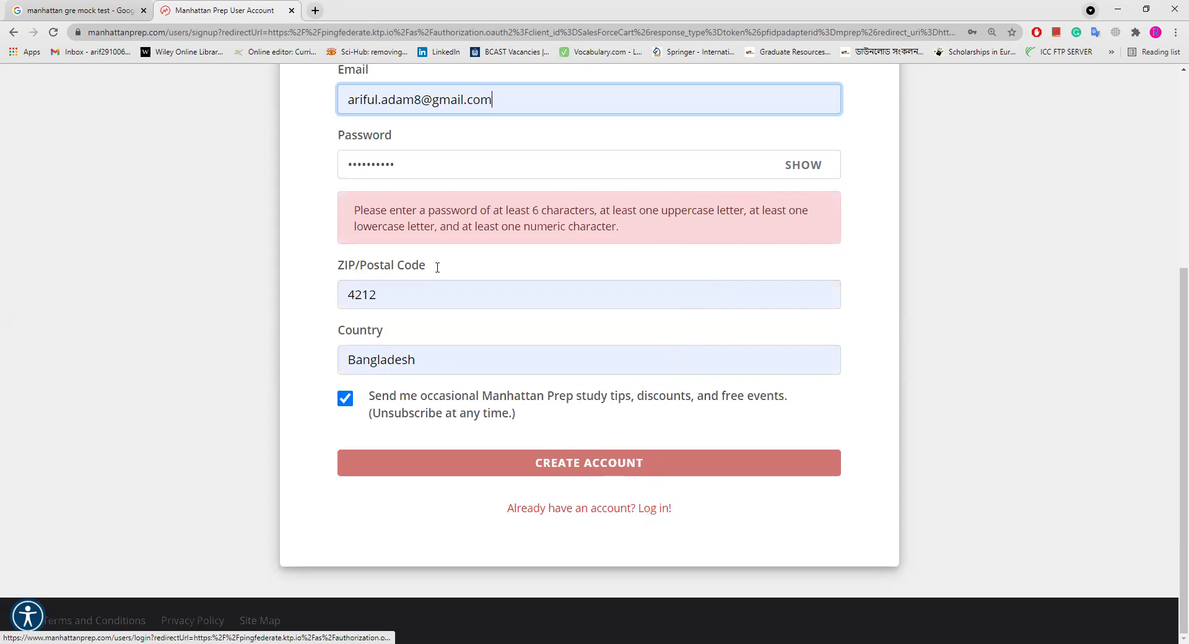
Step: Clear the rejected password from the Password field
click(419, 160)
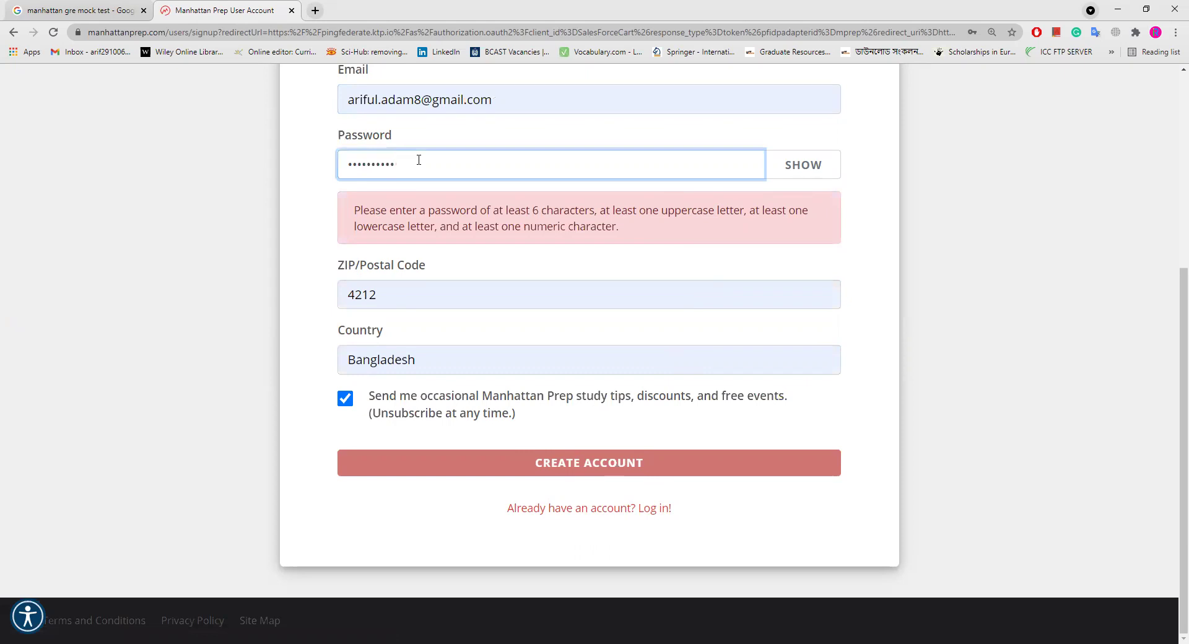
key(ctrl+a)
key(BackSpace)
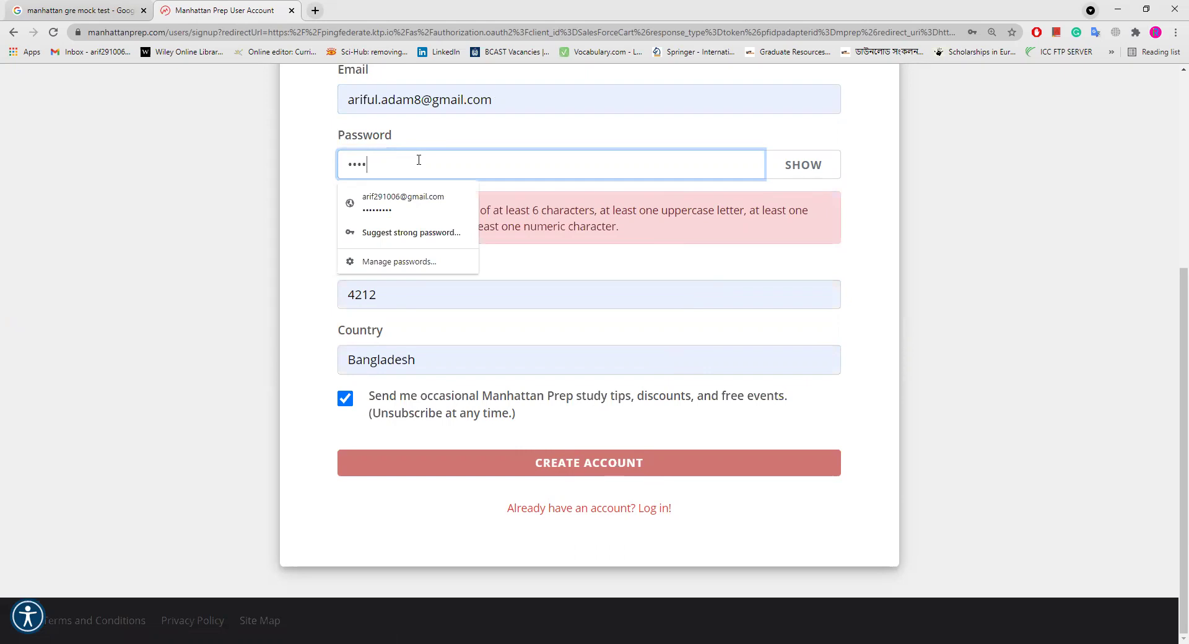
Step: Finish the new password and create the account, reaching checkout with the $0.00 order
text(123)
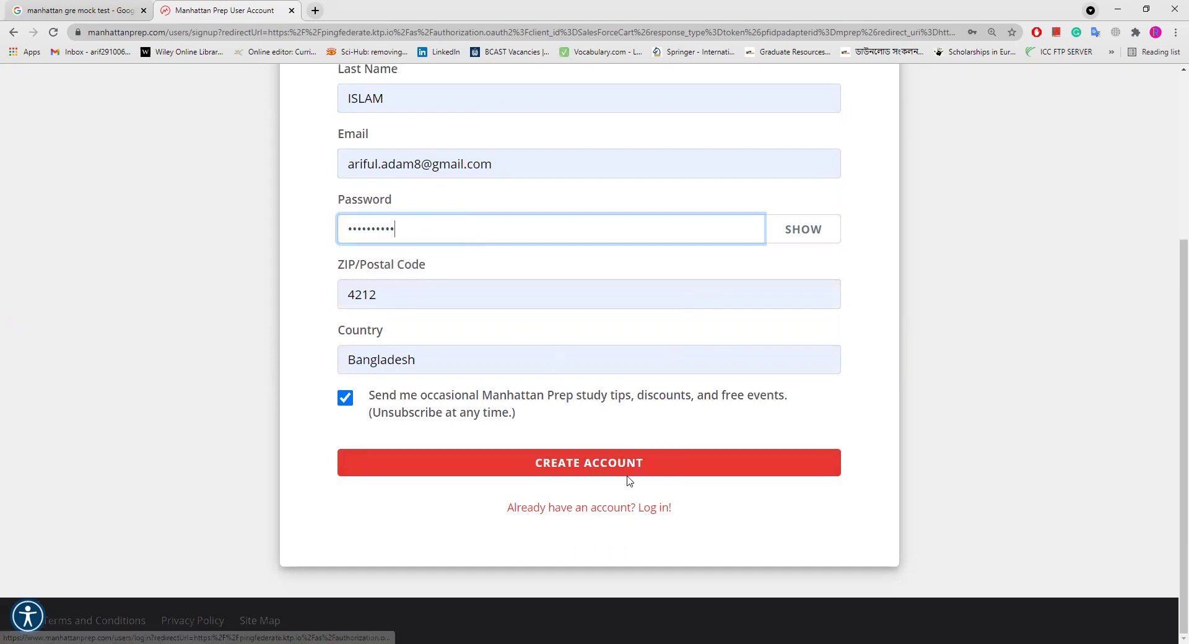
click(588, 466)
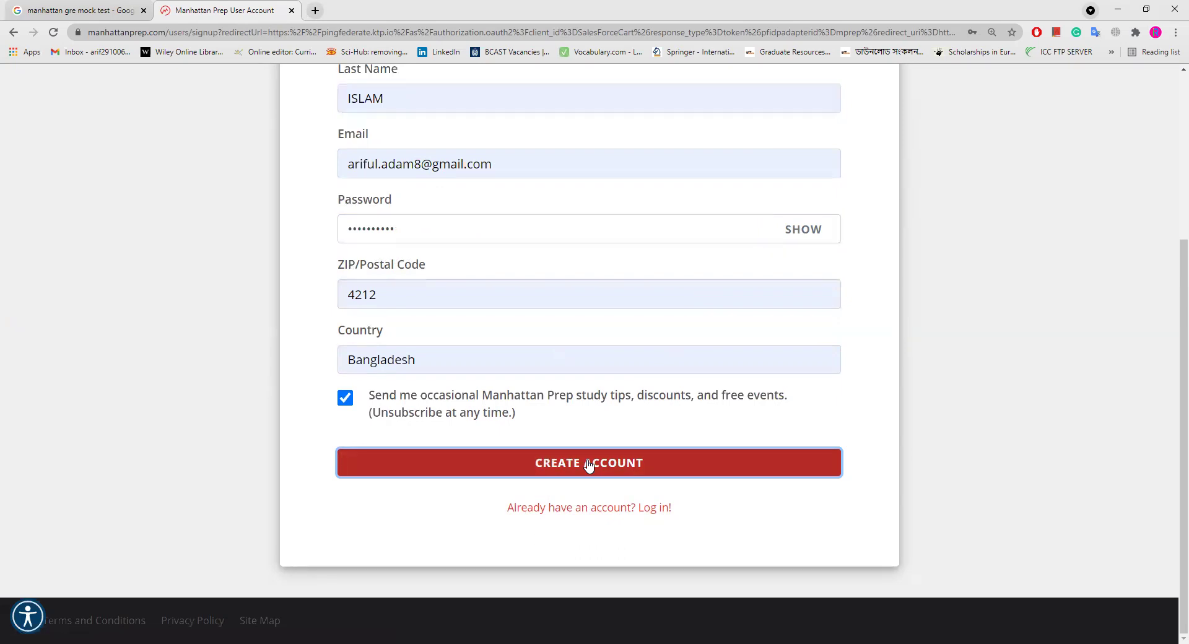
click(524, 443)
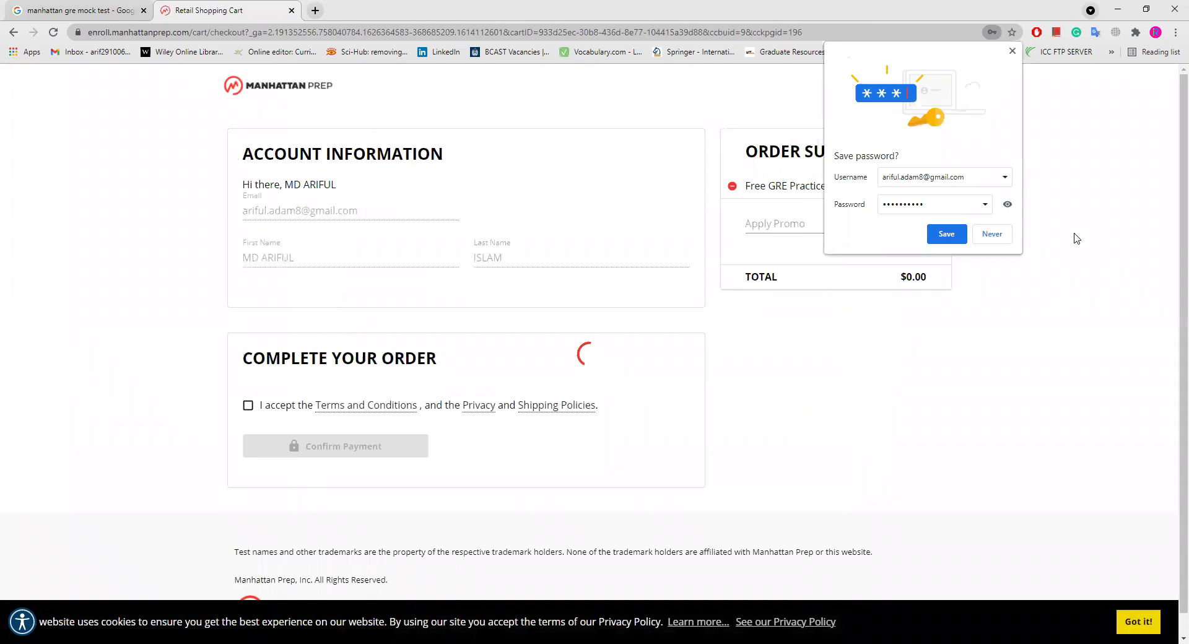
Step: Save the password in Chrome, accept the terms and policies, and confirm the $0.00 order
click(947, 234)
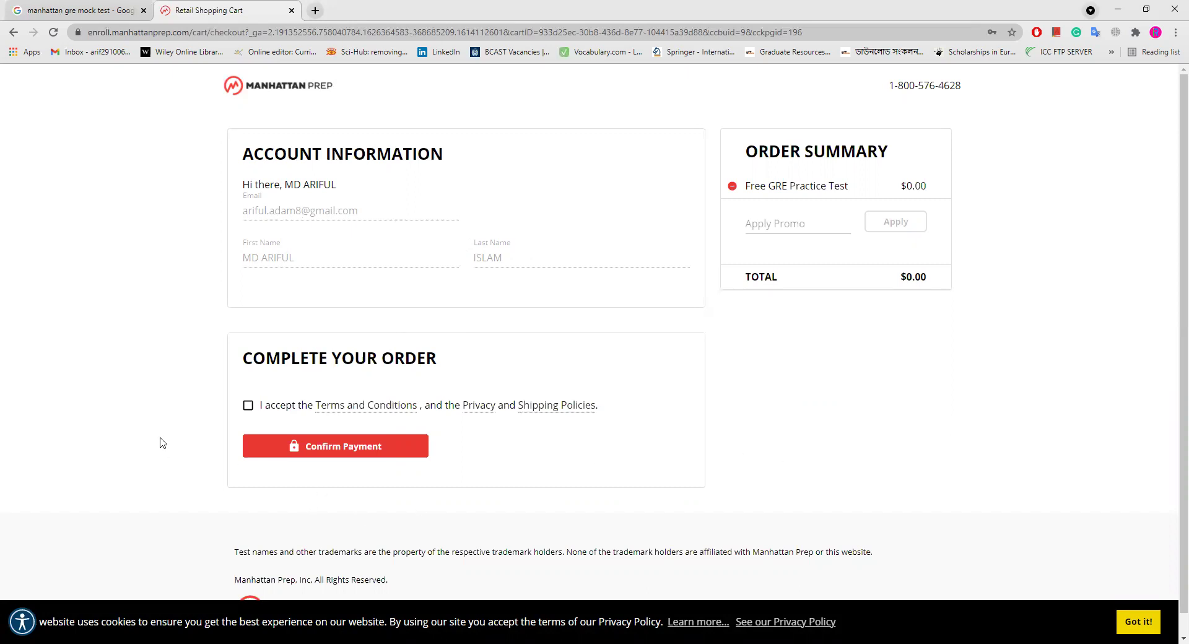
click(249, 406)
click(372, 451)
click(375, 451)
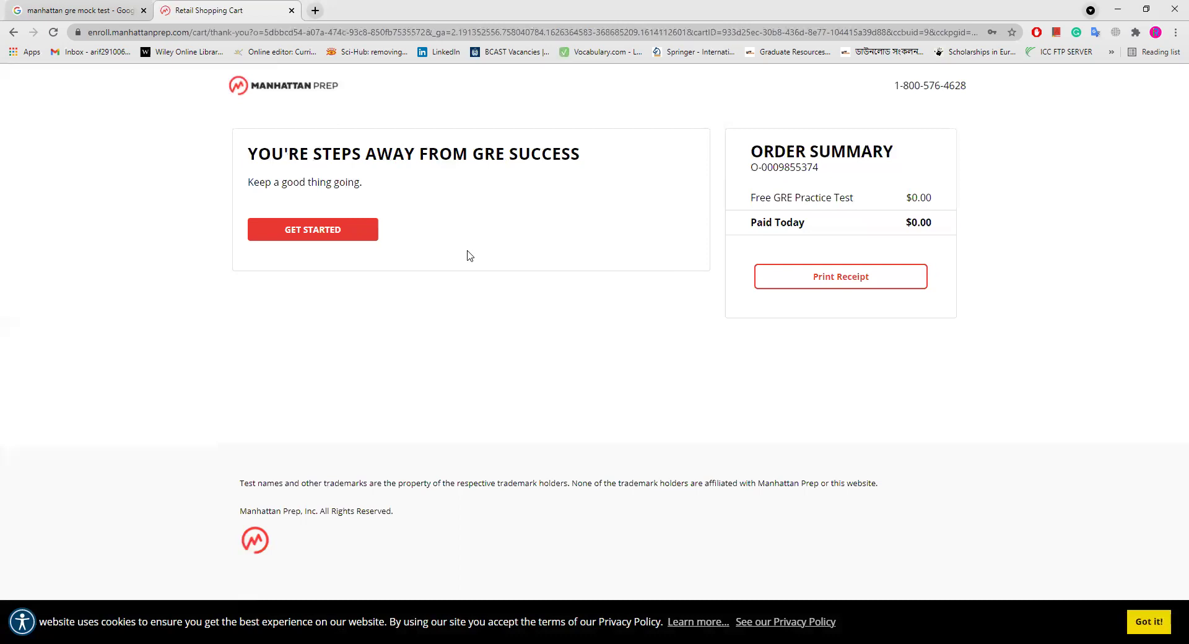
Step: From the dashboard, dismiss the syllabus notice and open Online Practice Test #1 under Practice Test
click(359, 236)
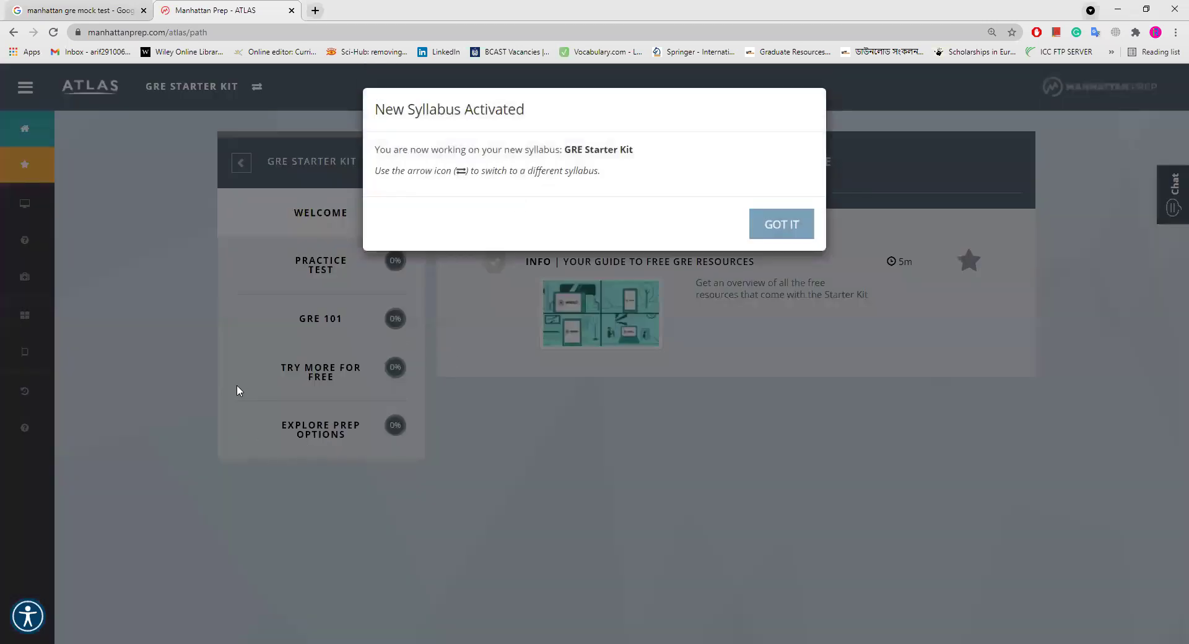
click(779, 226)
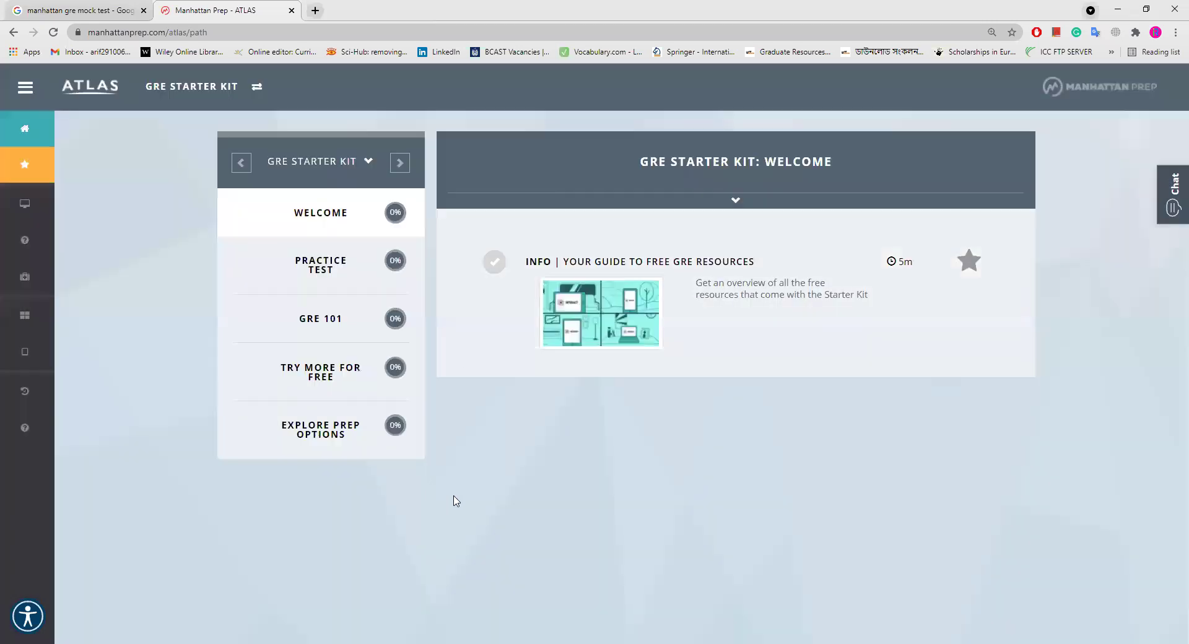
click(319, 266)
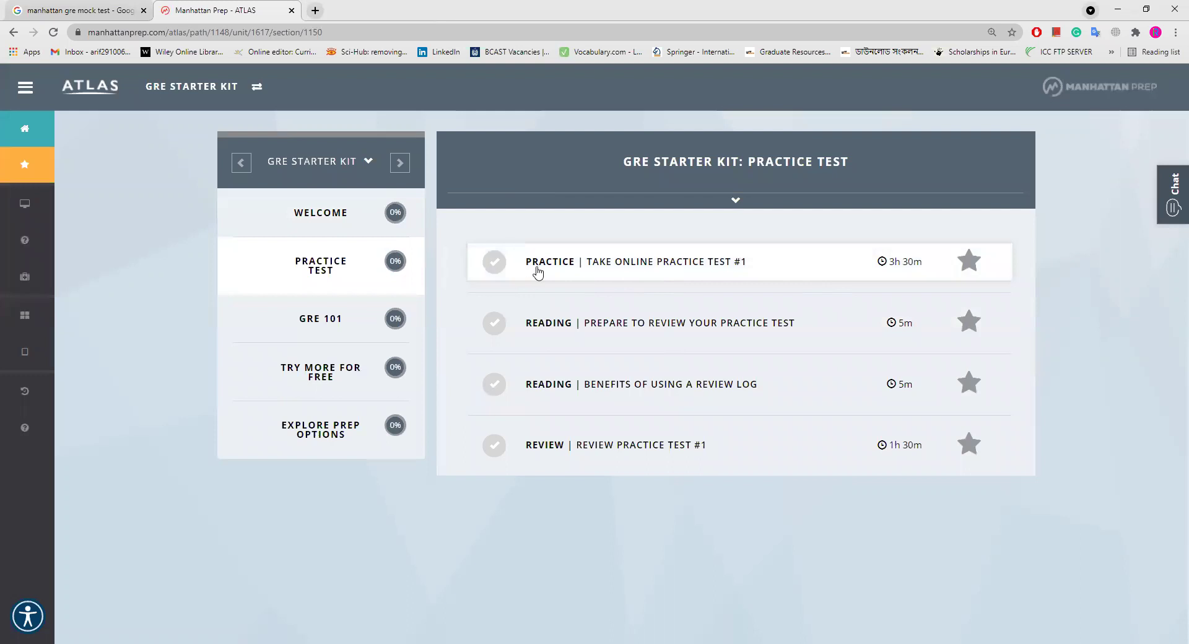
click(710, 270)
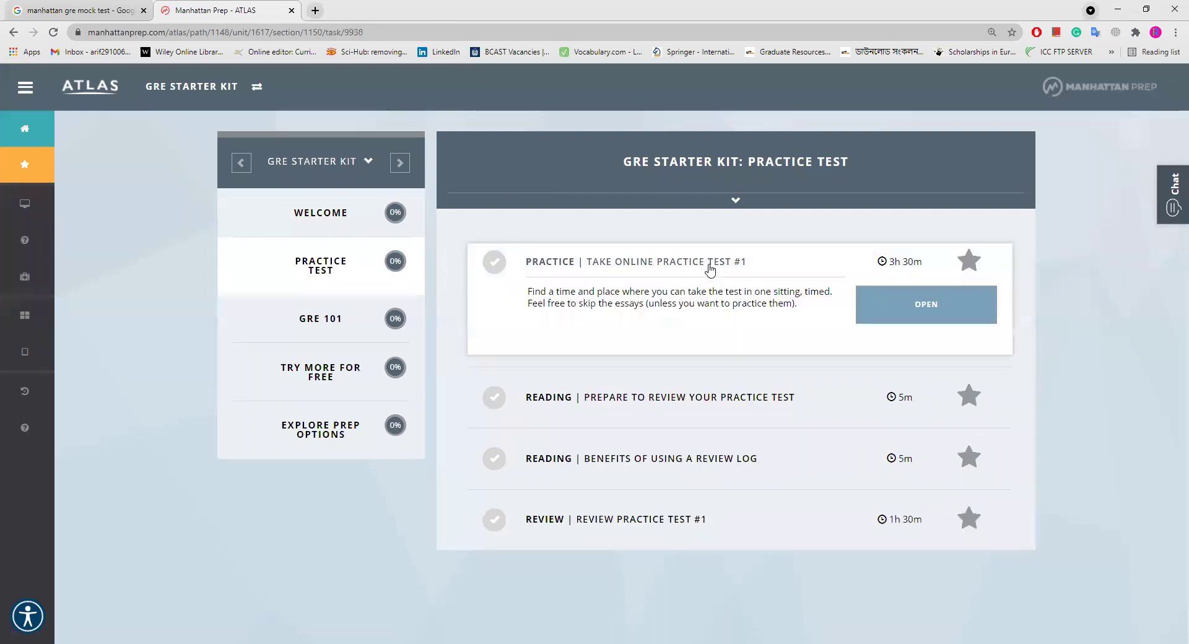
click(909, 307)
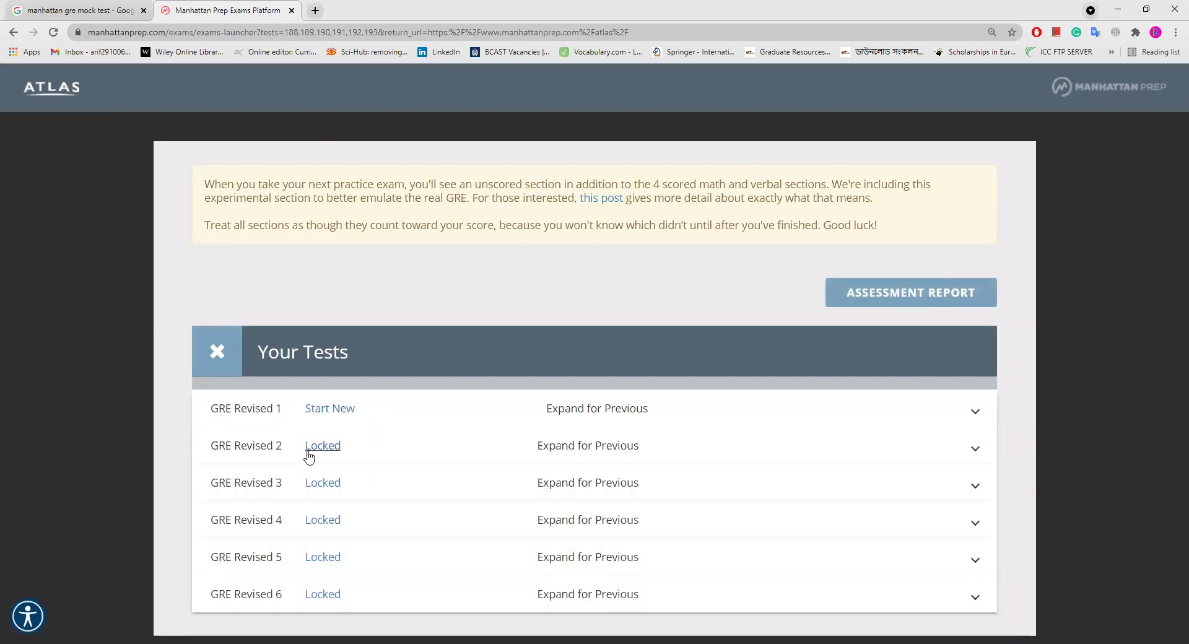
Step: Start a new GRE Revised 1 attempt with Default timing, reaching the Analyze an Issue introduction
click(330, 410)
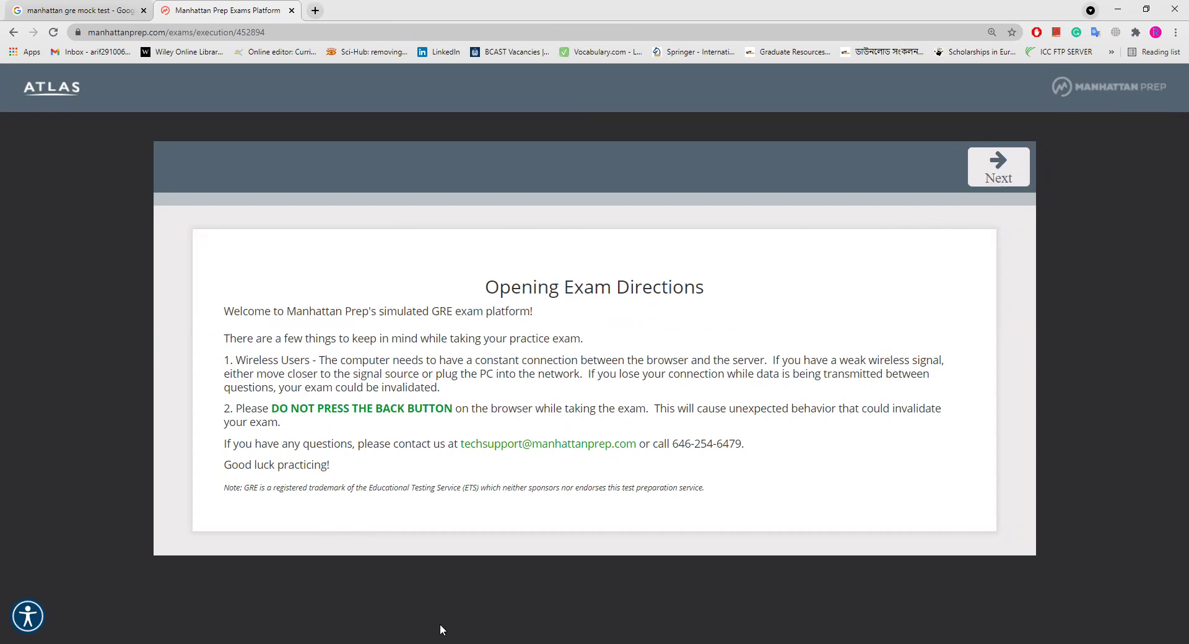
click(1008, 174)
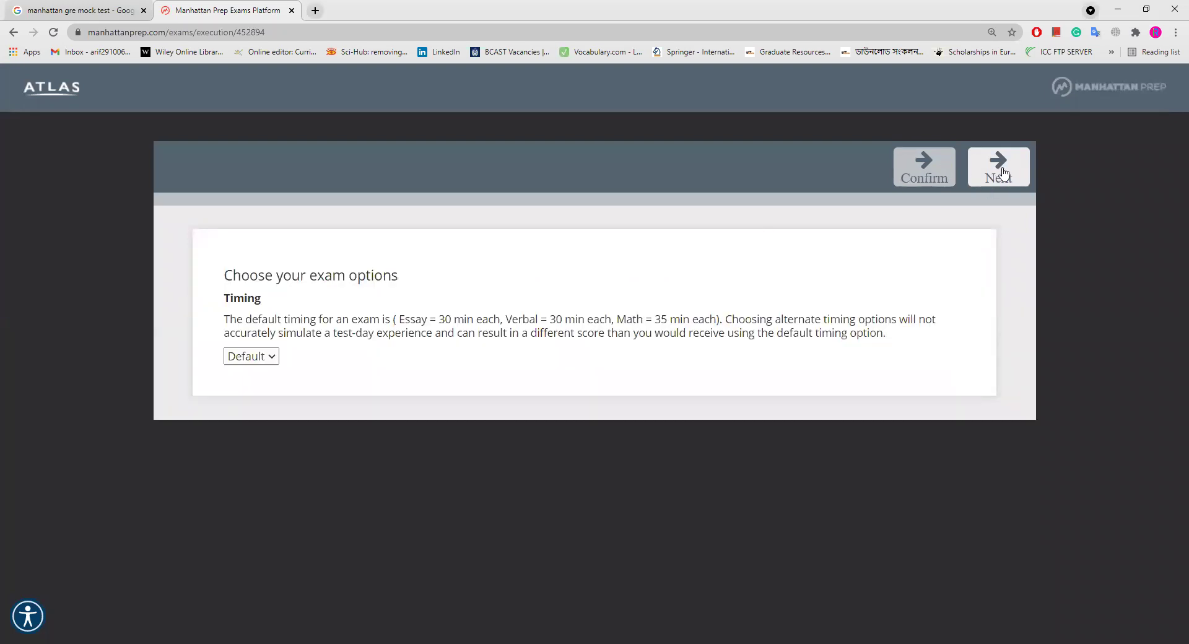
click(1001, 170)
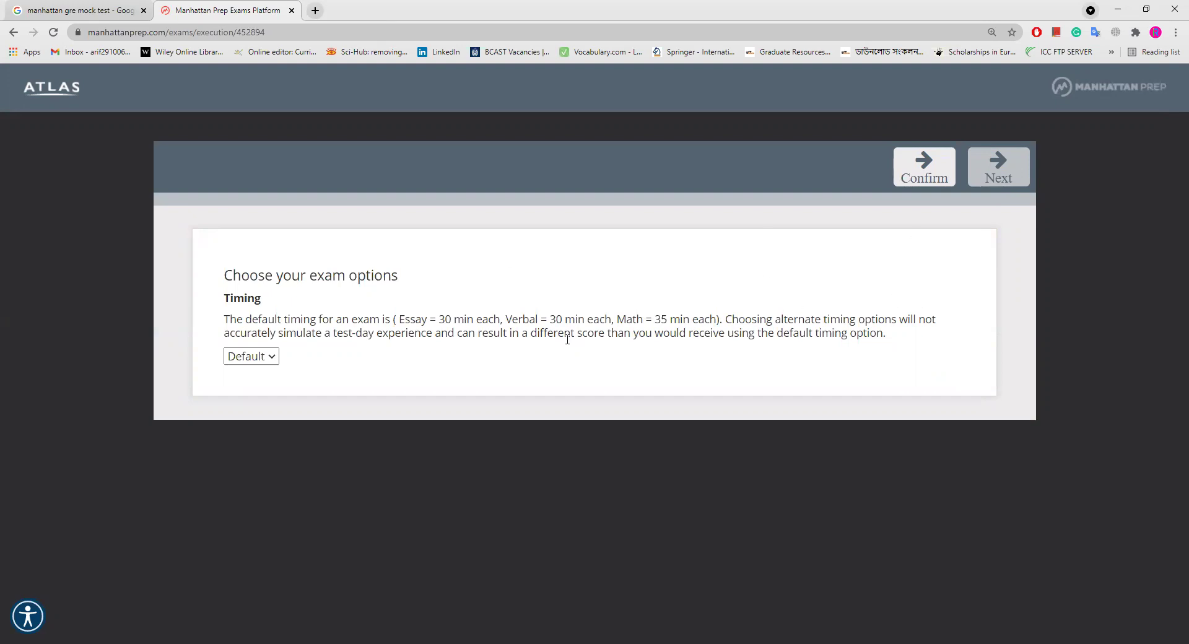
click(909, 173)
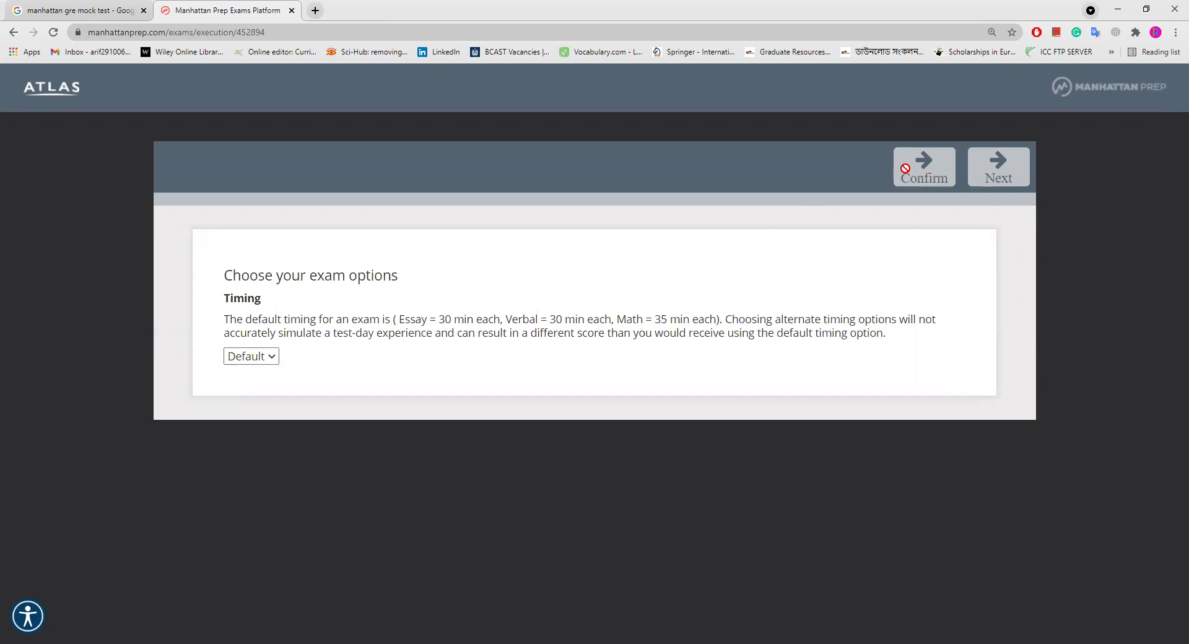
click(1000, 178)
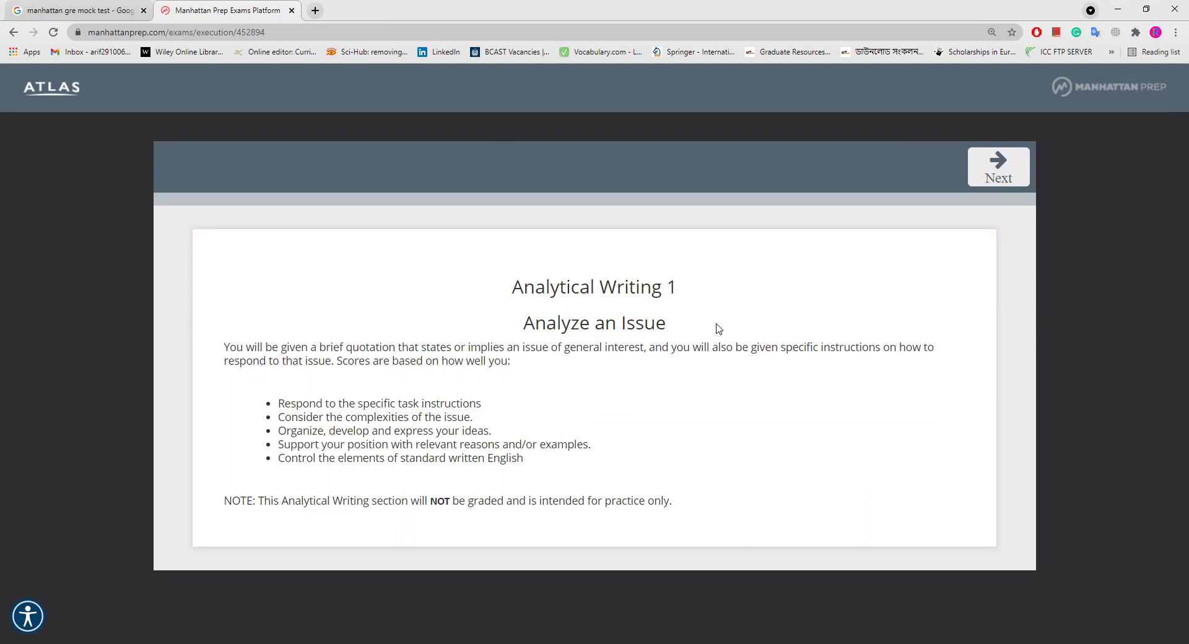
Step: Skip both Analytical Writing essay prompts unanswered and advance to the one-minute section break
click(1004, 176)
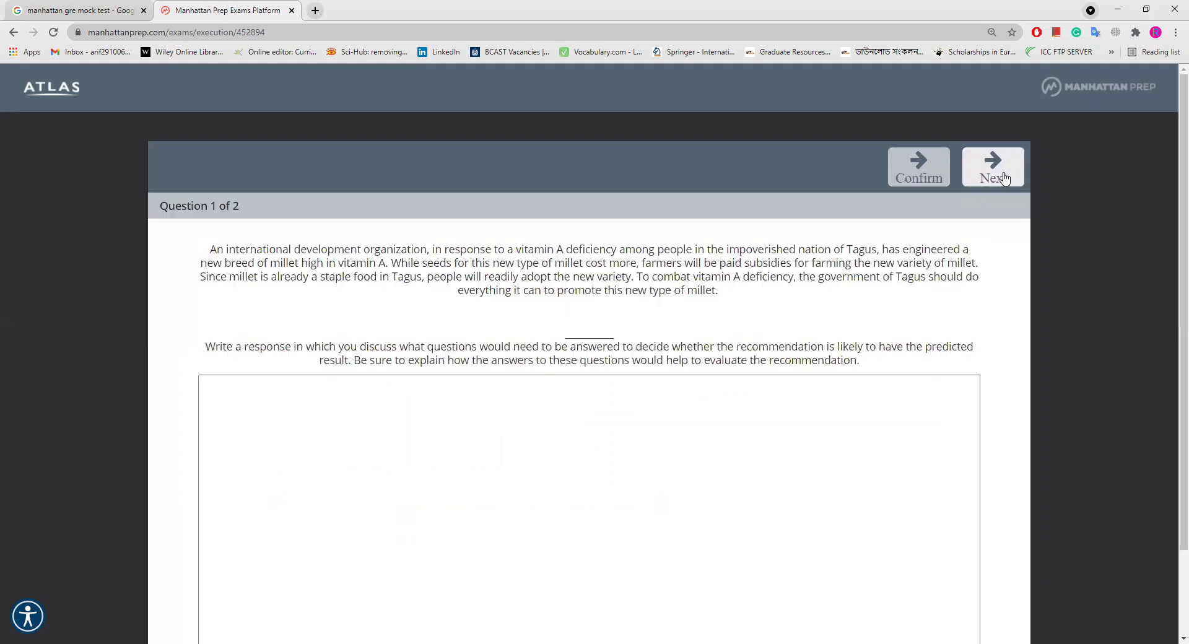
scroll(461, 380, down, 2)
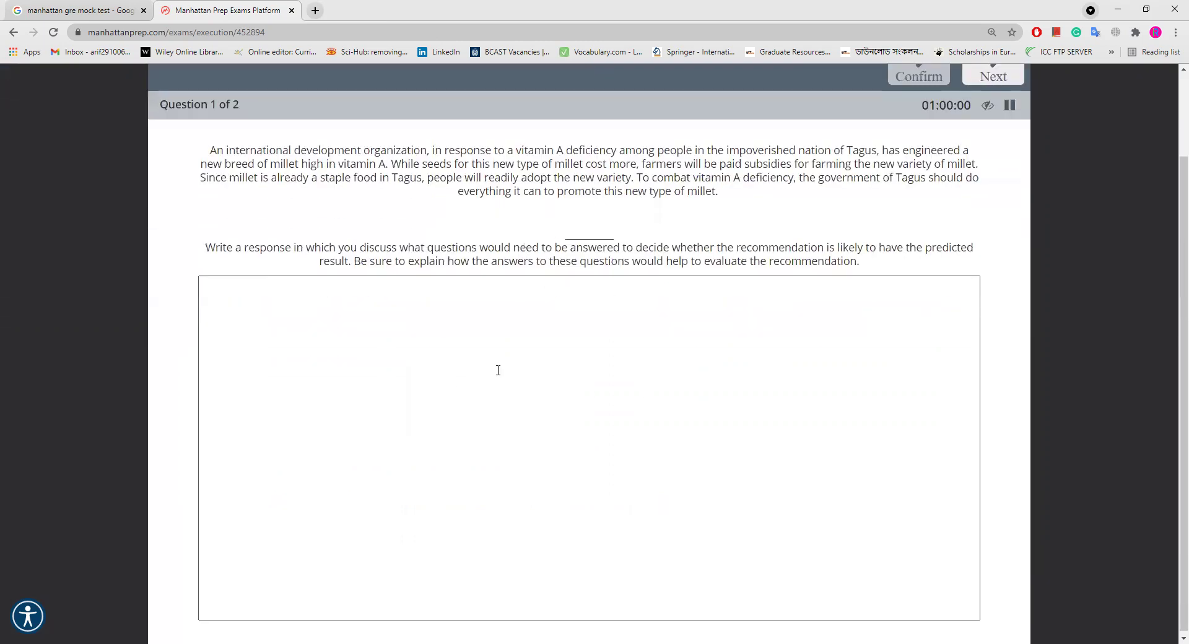
scroll(537, 347, up, 2)
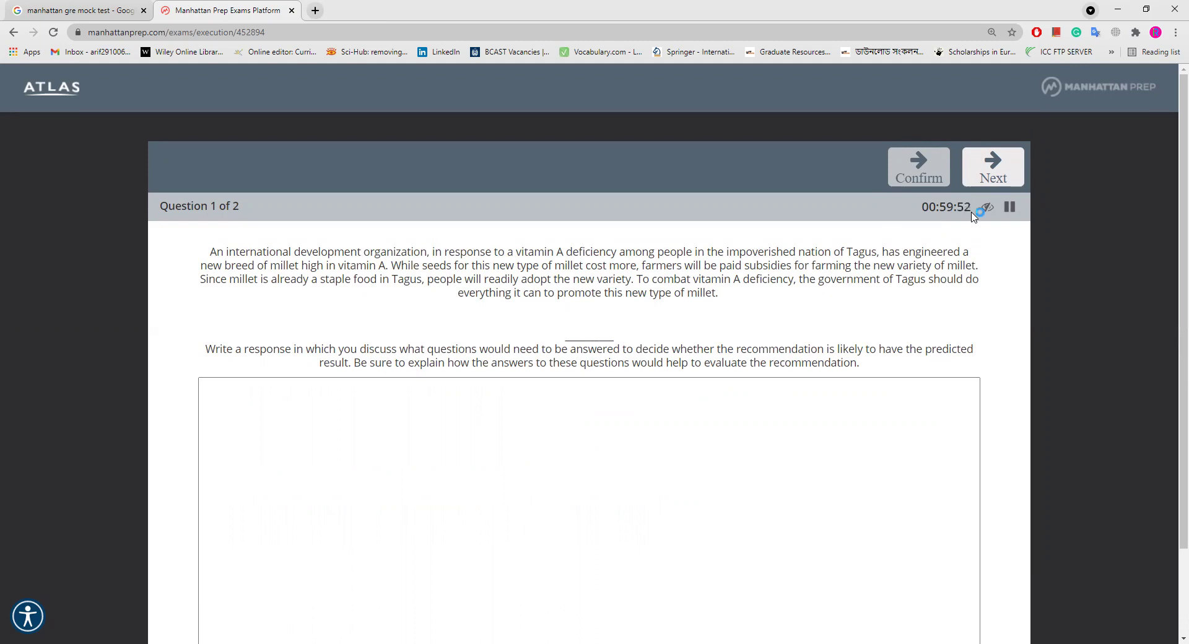
click(1000, 164)
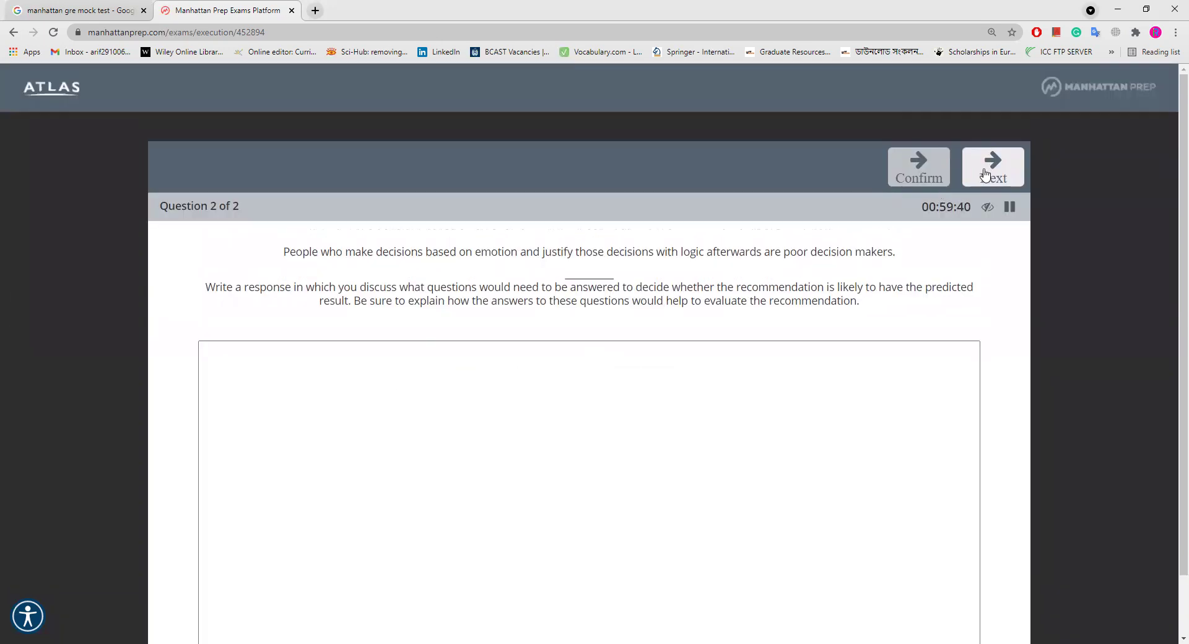
click(919, 166)
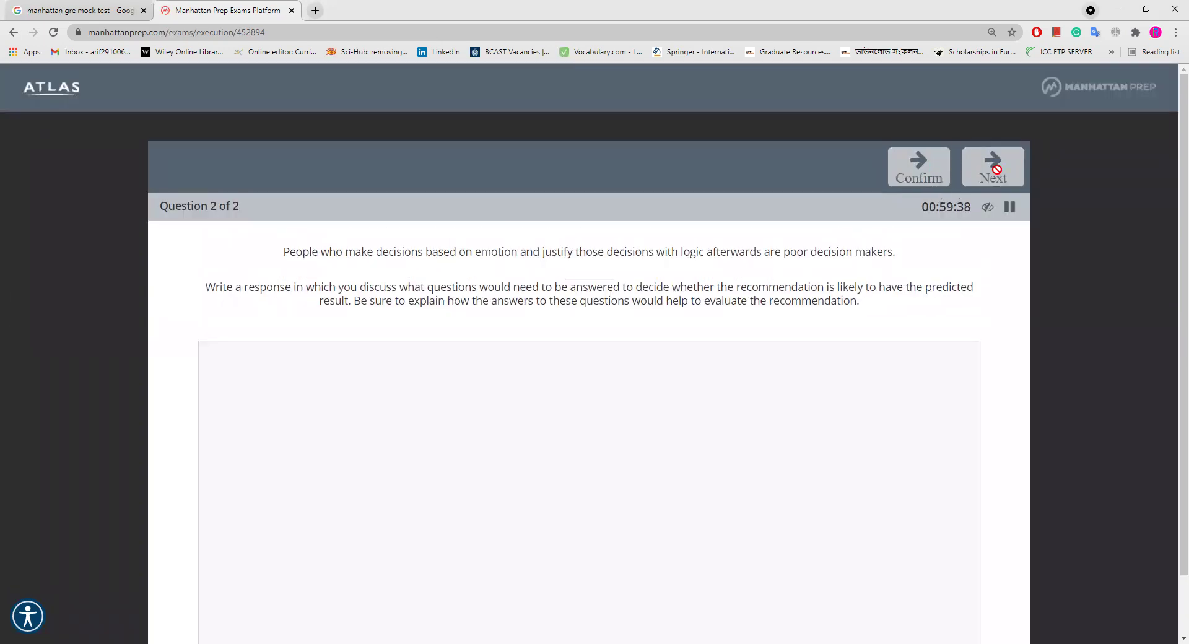
click(994, 168)
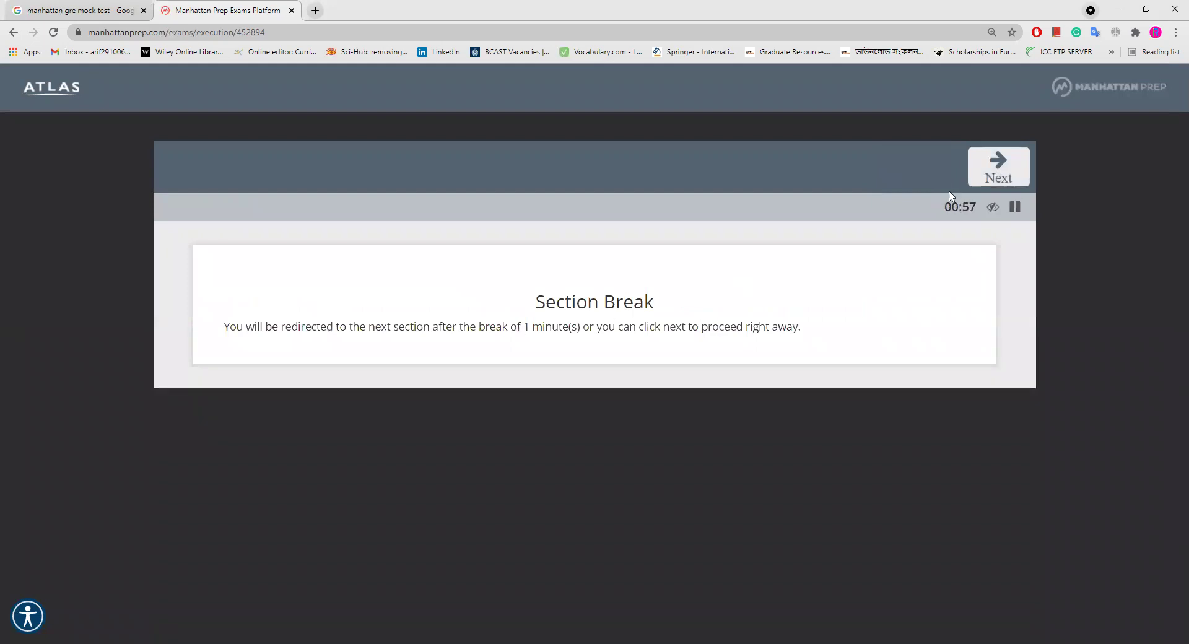
Step: Skip the break and Verbal Reasoning intro, then pass question 1 to reach question 2 of 20
click(994, 178)
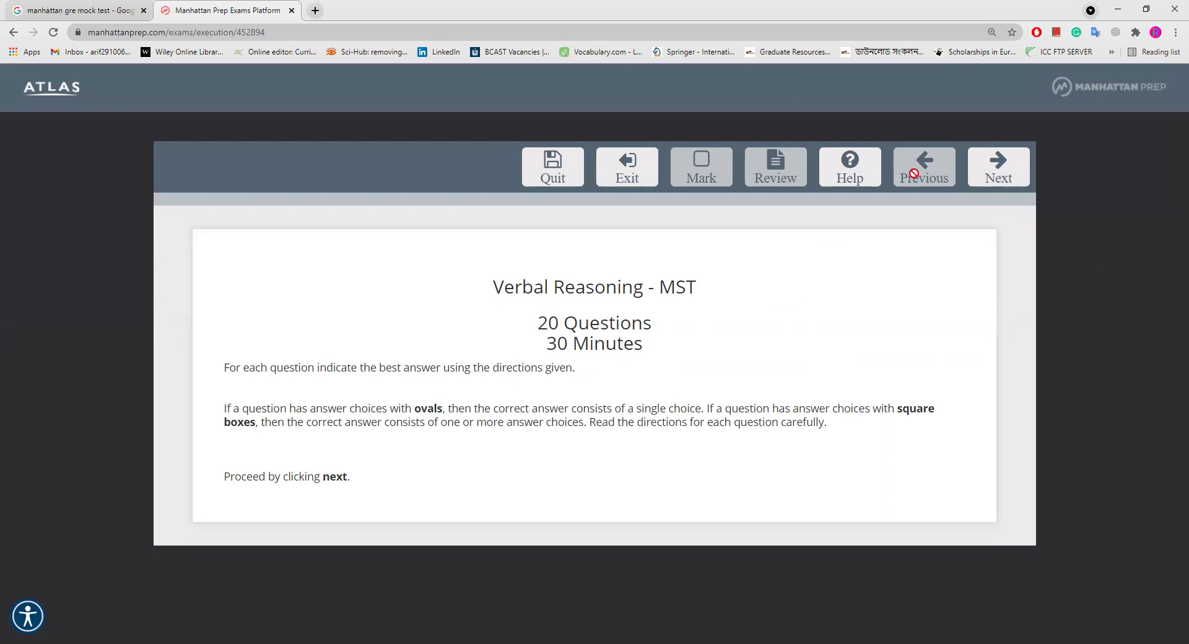
click(998, 167)
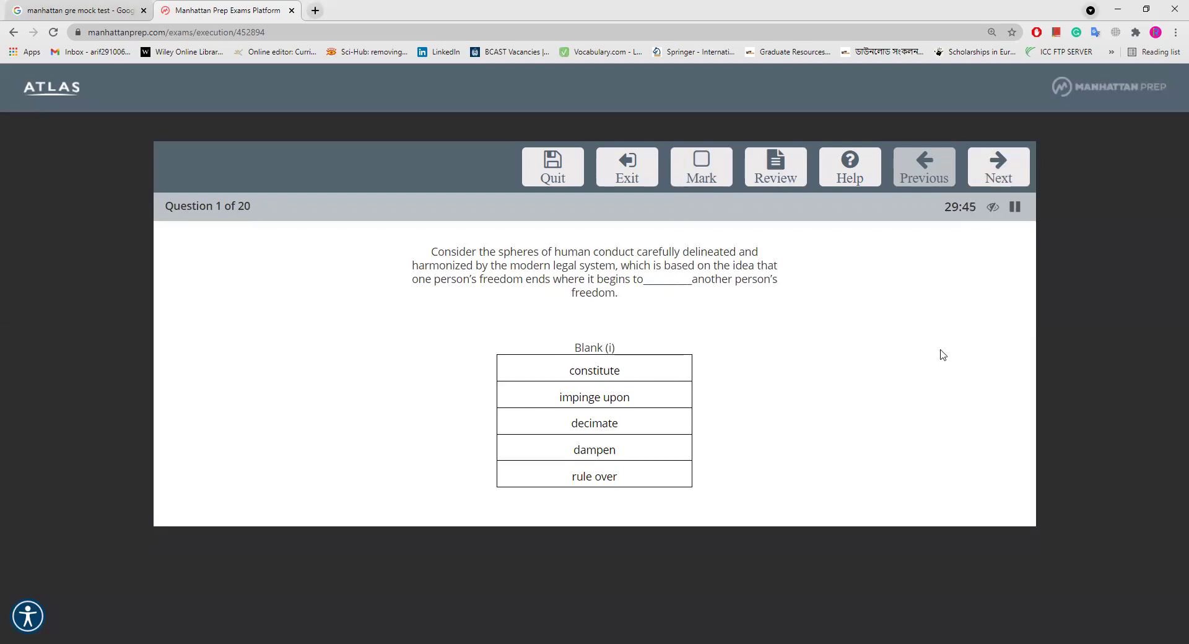
click(1006, 170)
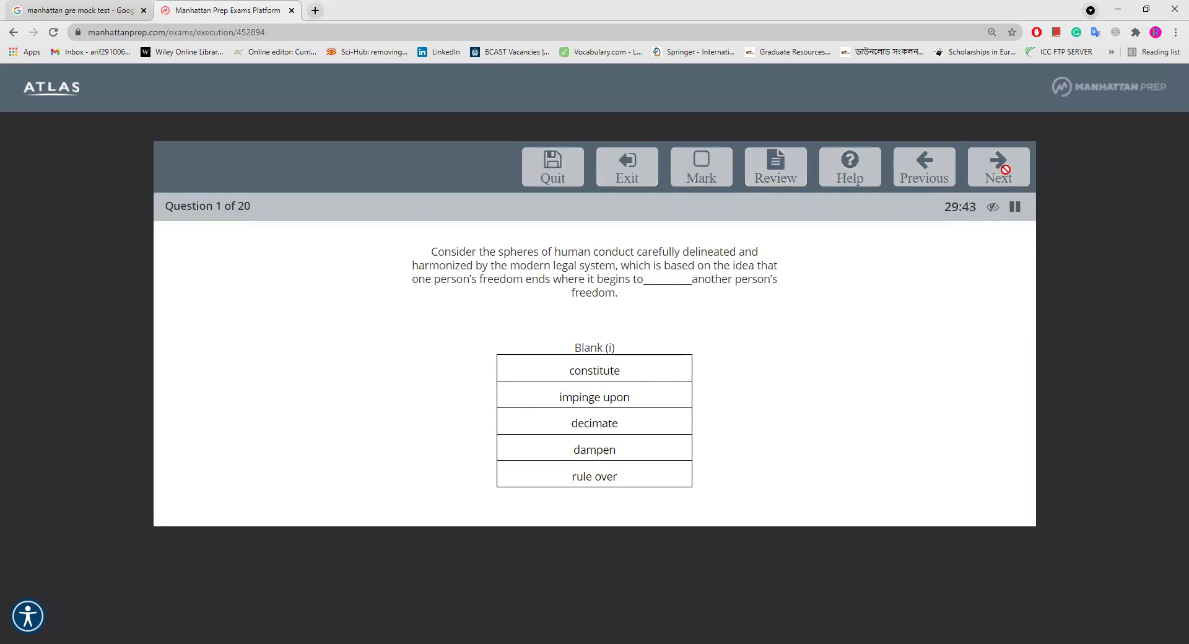